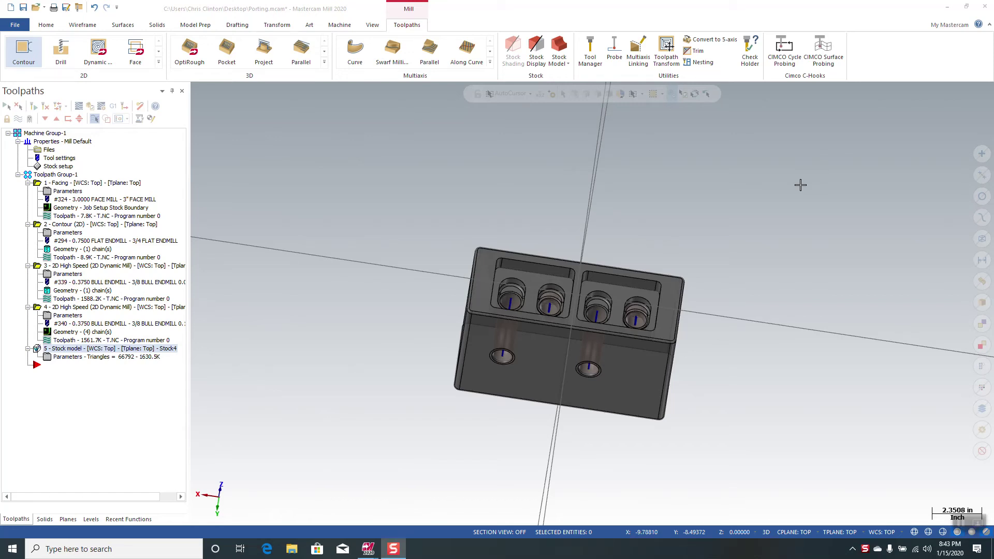
Orbit the block, then start a new Port Expert toolpath from the Multiaxis gallery
scroll(676, 156, "down", 1)
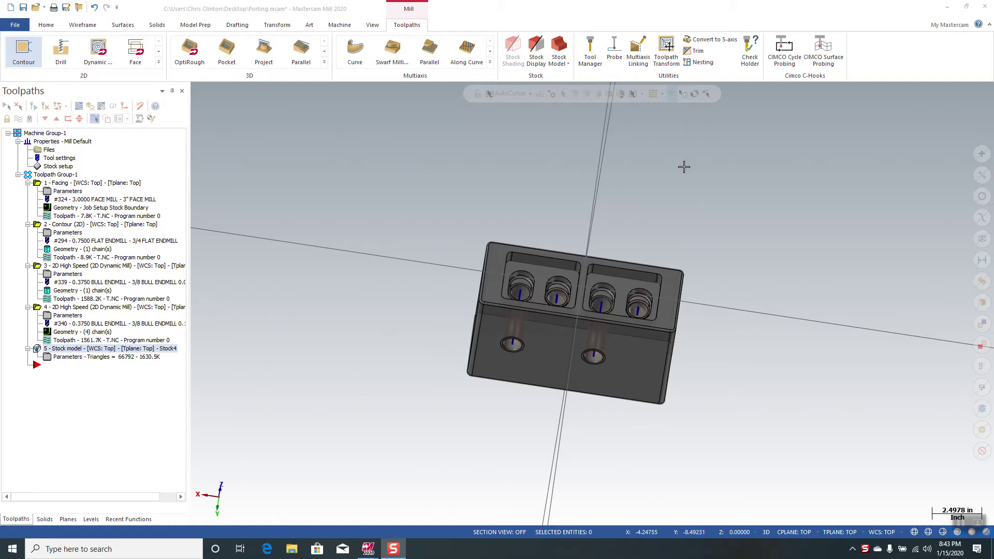
middle_click_drag(684, 167, 631, 163)
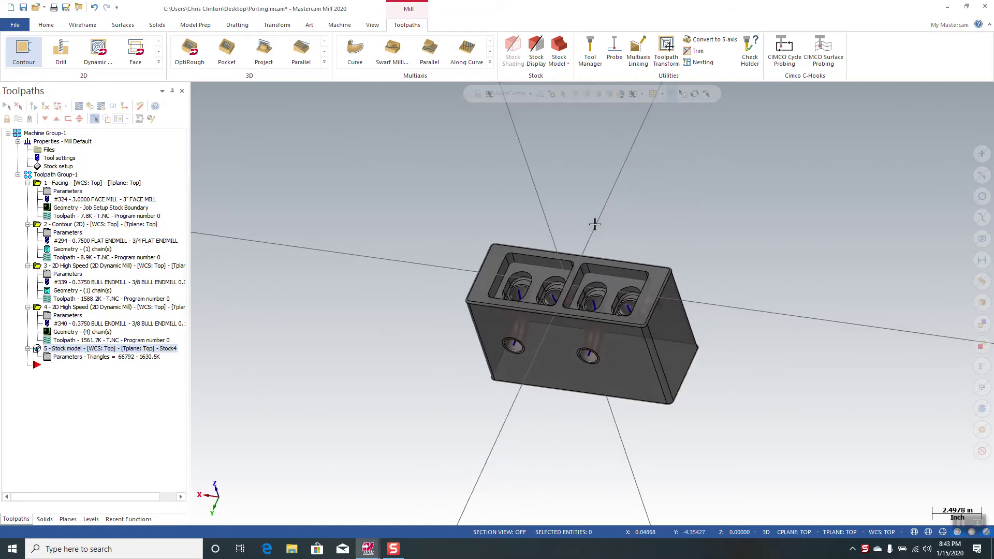
scroll(533, 291, "up", 10)
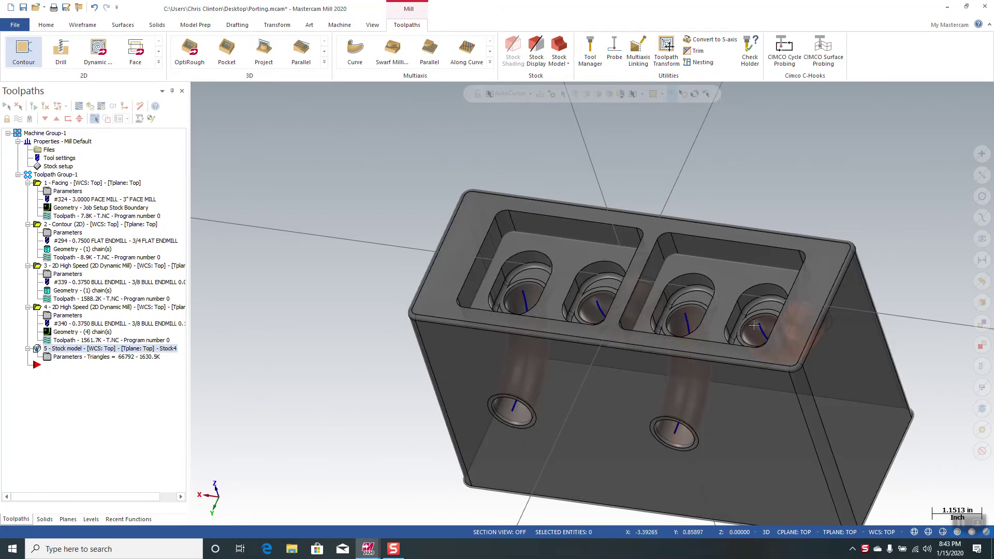
middle_click_drag(765, 259, 787, 245)
scroll(786, 244, "down", 2)
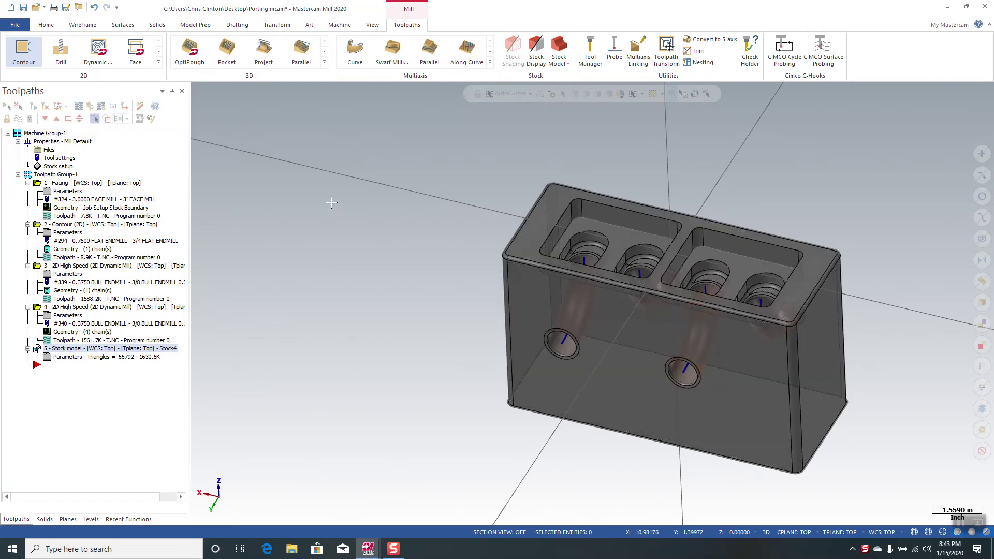
middle_click_drag(333, 204, 352, 218)
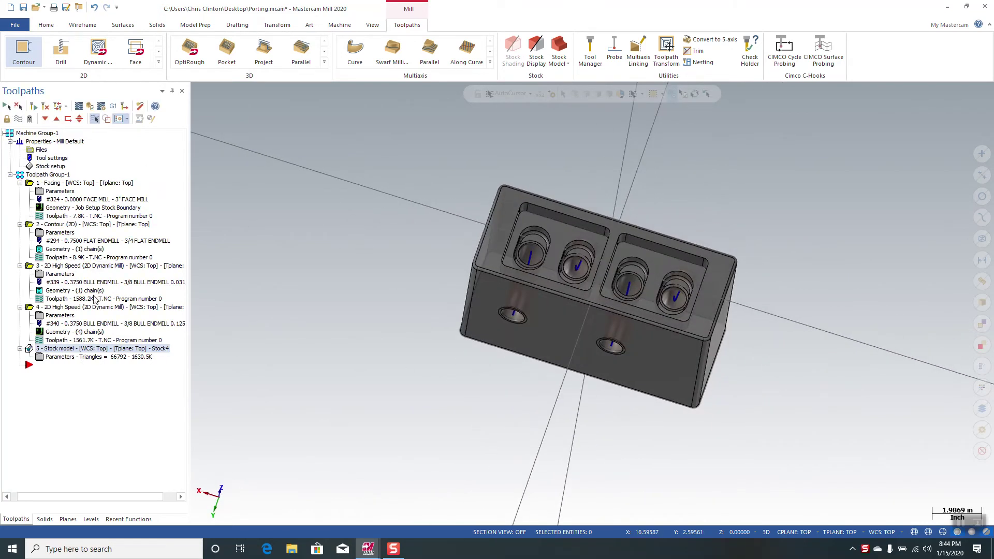
left_click(491, 64)
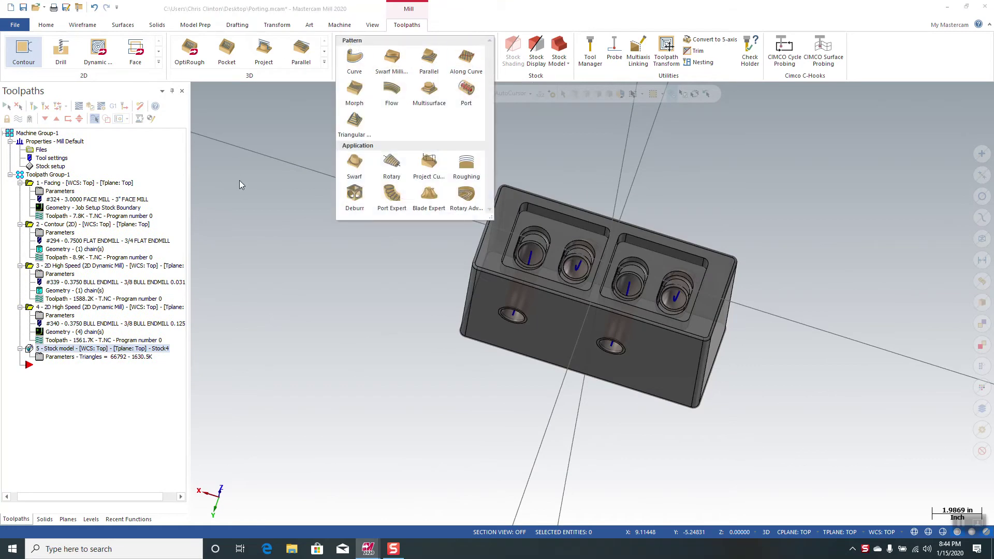
left_click(392, 196)
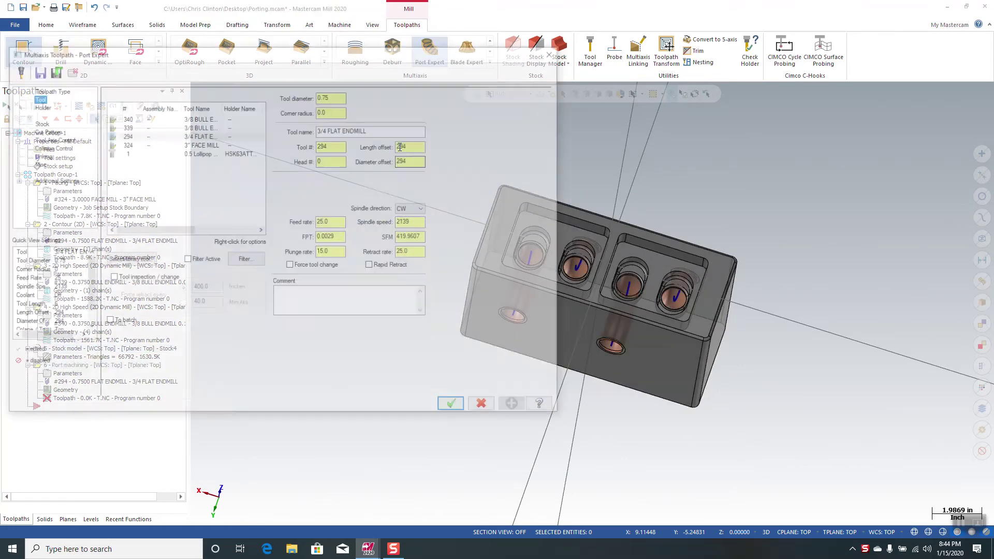
Pick the 0.5 Lollipop Cutter and edit it to 3.5 long with 0.375 shoulder and shank diameters
left_click(193, 153)
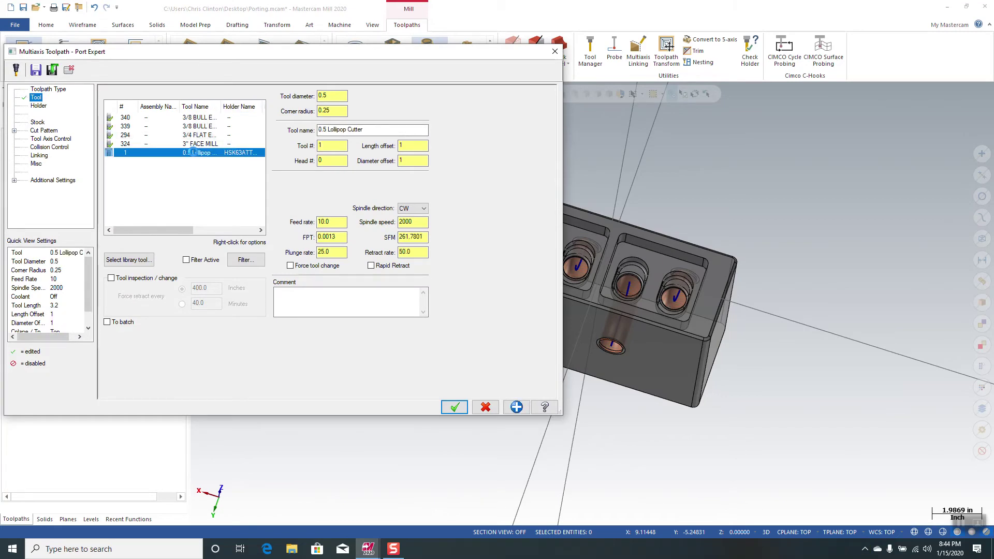
double_click(195, 154)
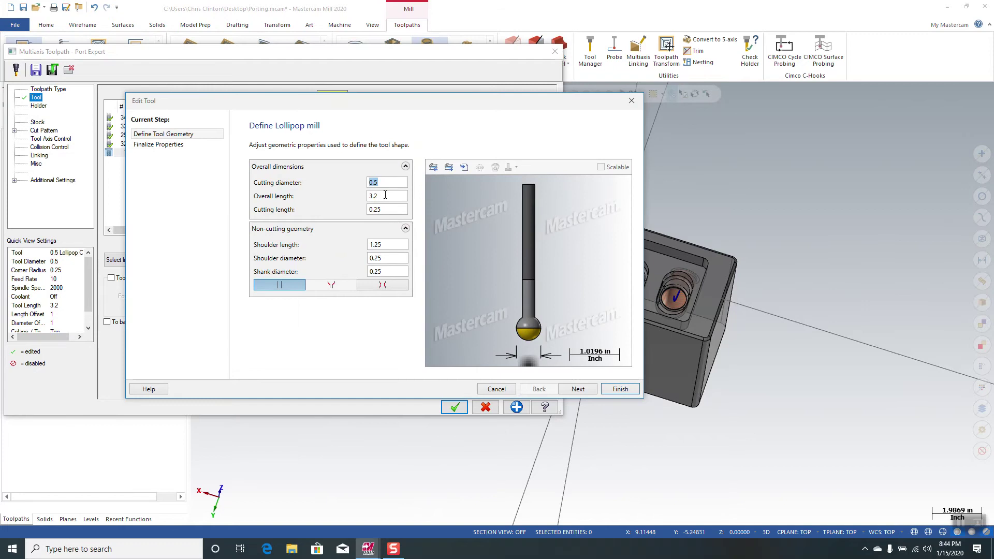
left_click(385, 196)
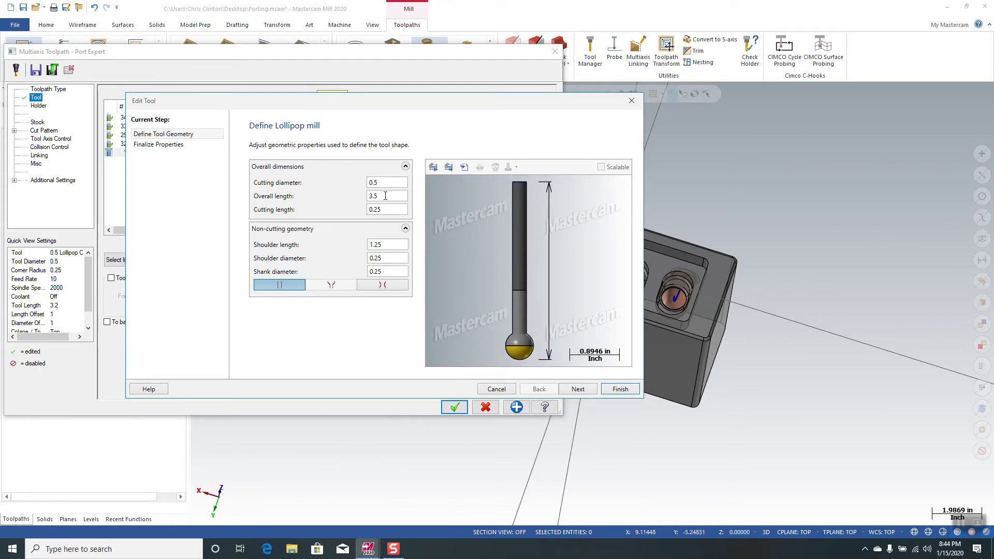
left_click(389, 254)
type(".37")
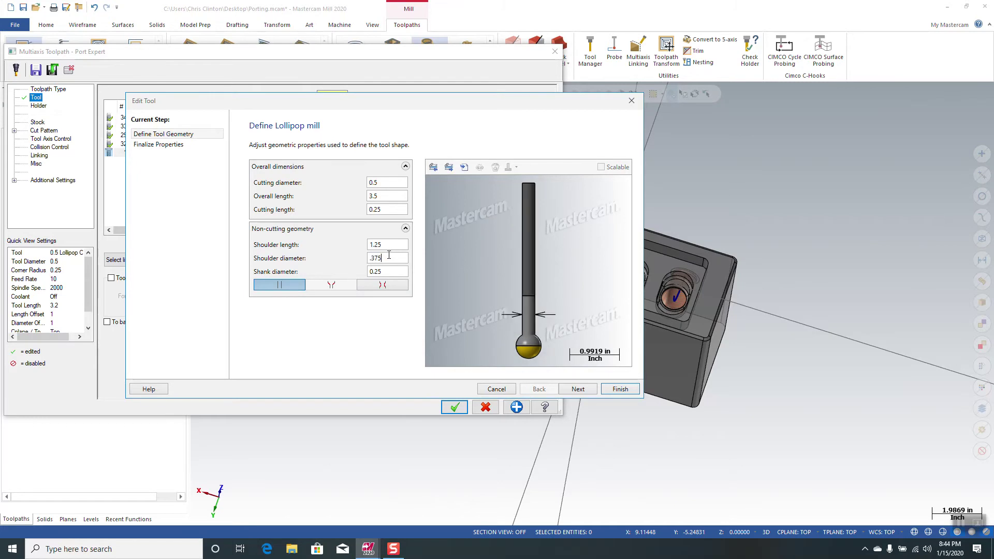
type("5")
left_click(388, 273)
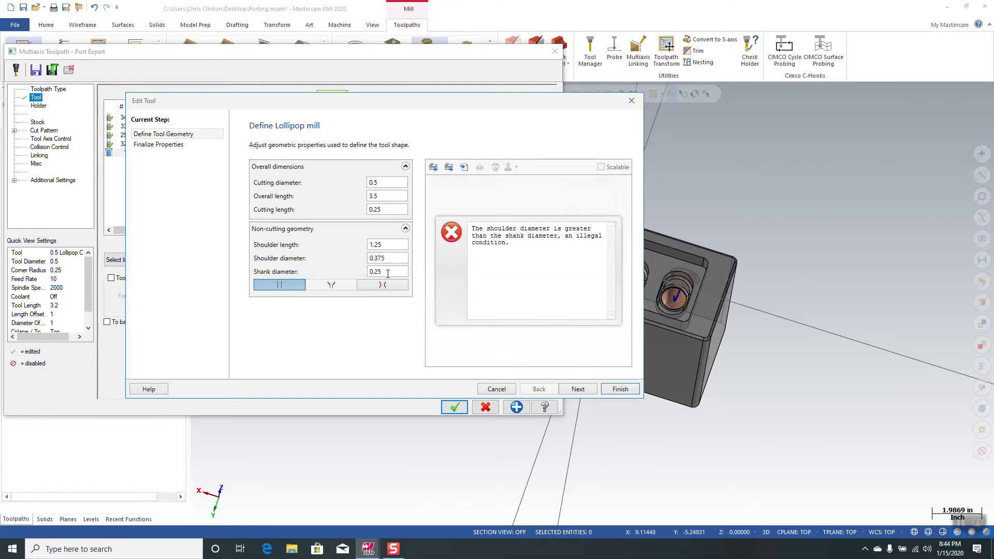
double_click(387, 273)
type(".375")
key("Tab")
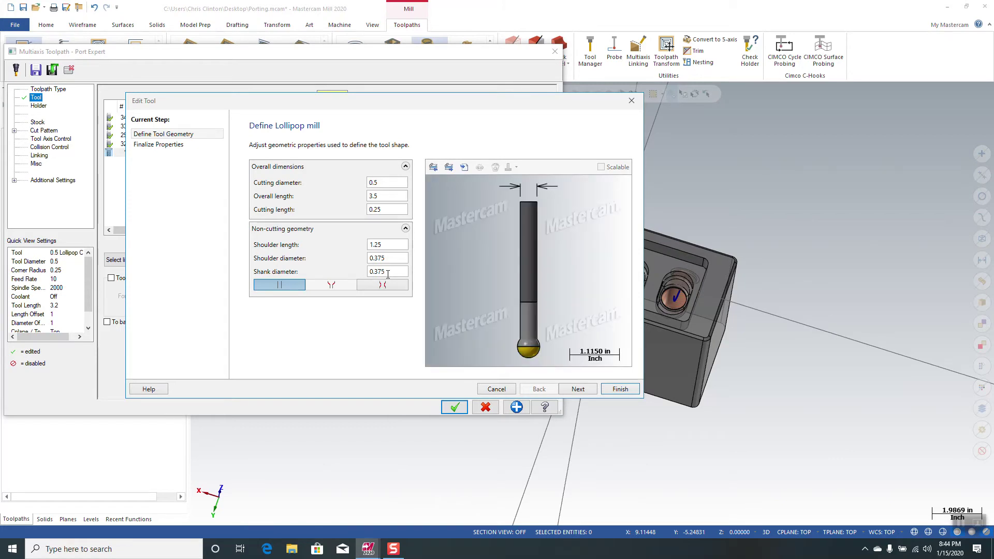
left_click(613, 390)
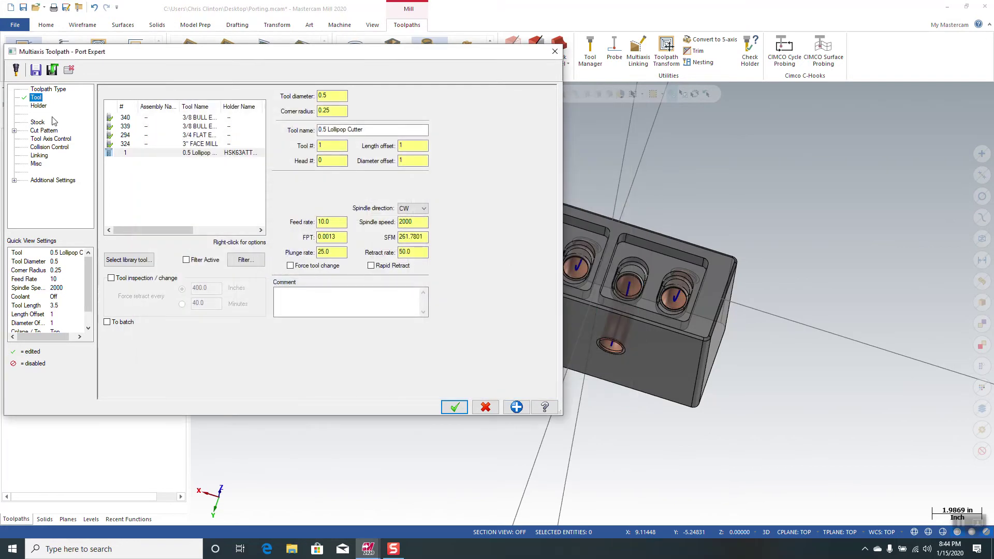
Set the cut pattern to Roughing, 0.02 offset, output Both, machining Max. from bottom
left_click(45, 132)
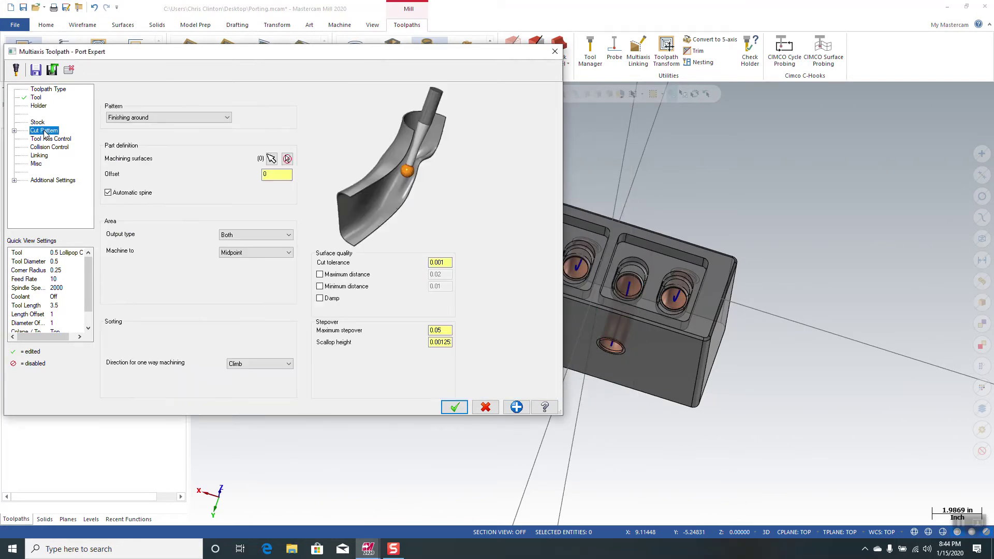
left_click(207, 118)
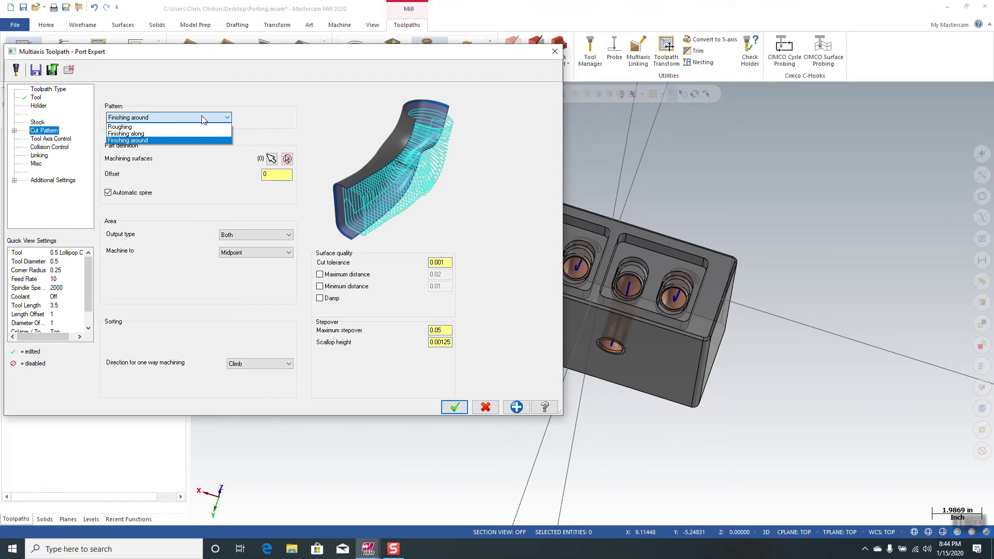
left_click(131, 129)
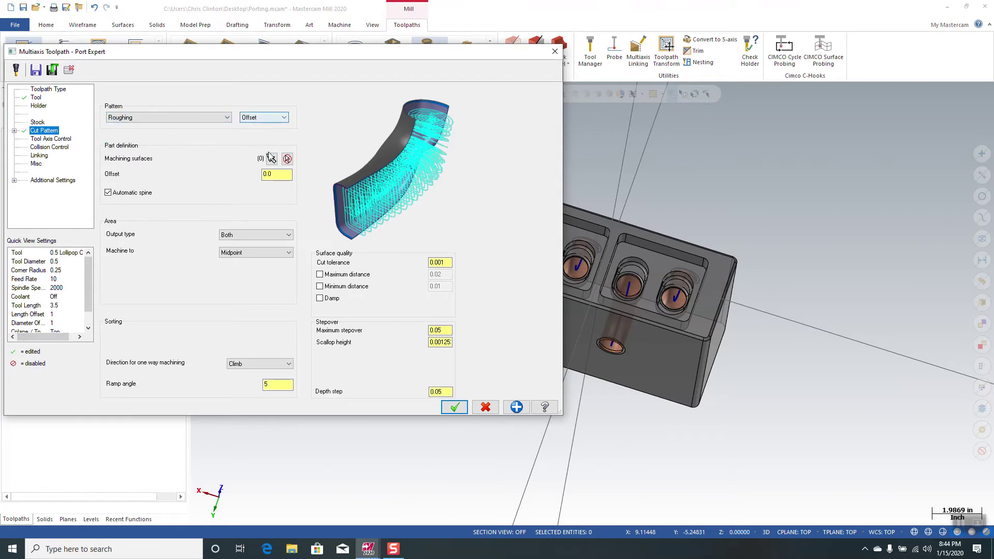
left_click(274, 175)
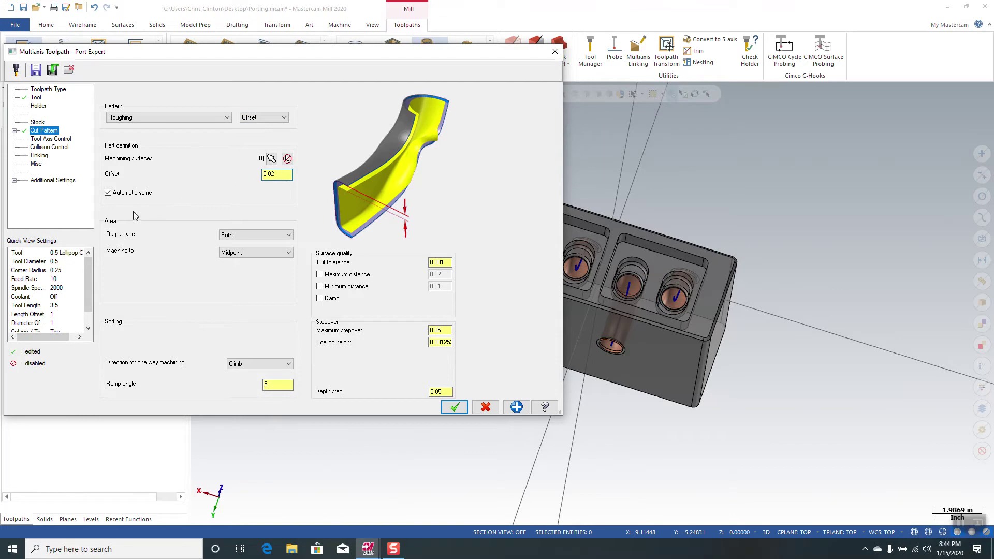
left_click(264, 235)
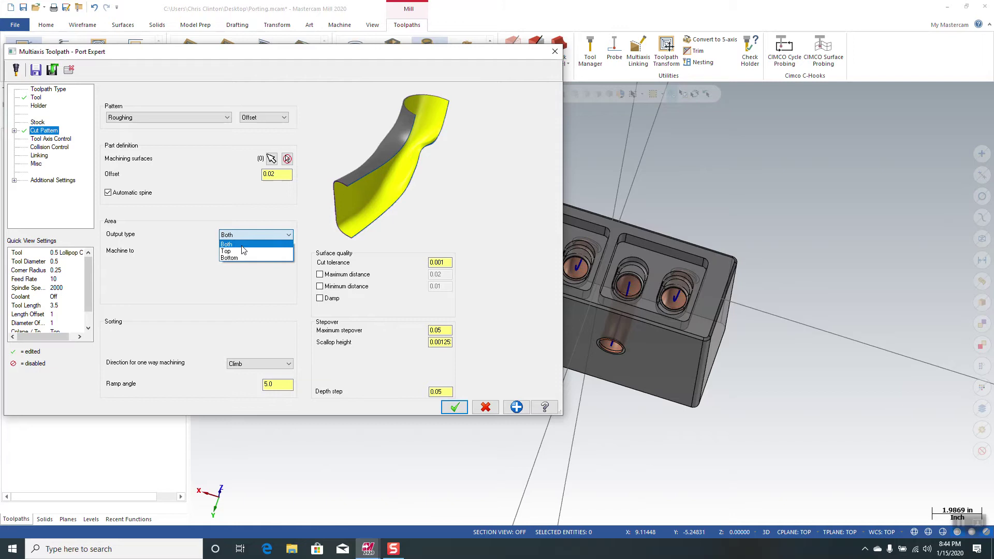
left_click(242, 246)
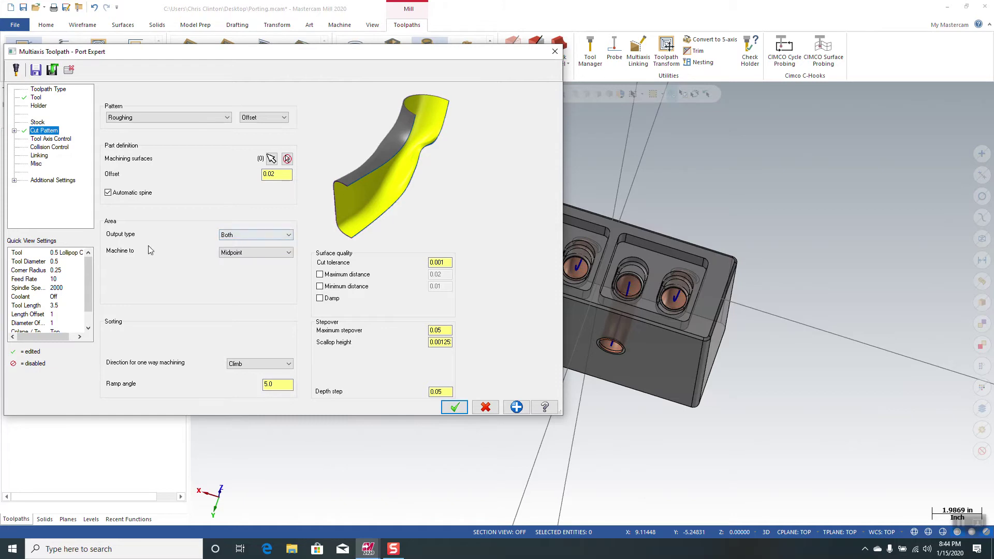
left_click(270, 254)
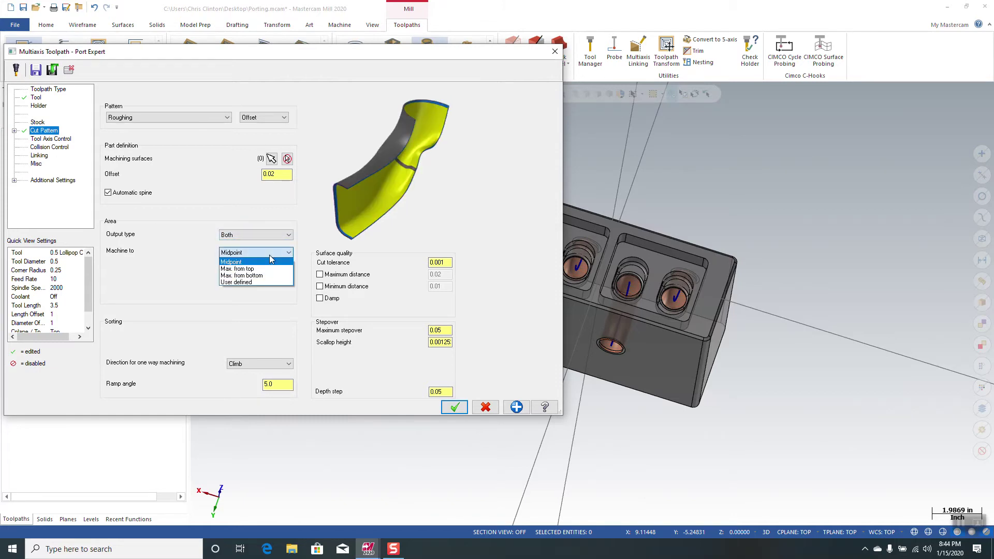
left_click(247, 276)
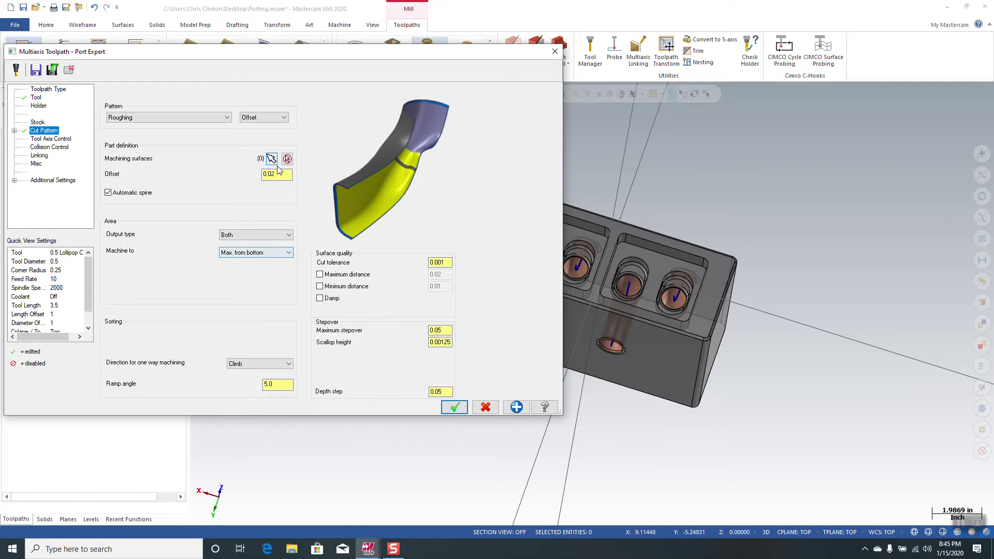
Set the collision control holder clearance to 0.1 and edit the shoulder clearance
left_click(45, 139)
left_click(49, 148)
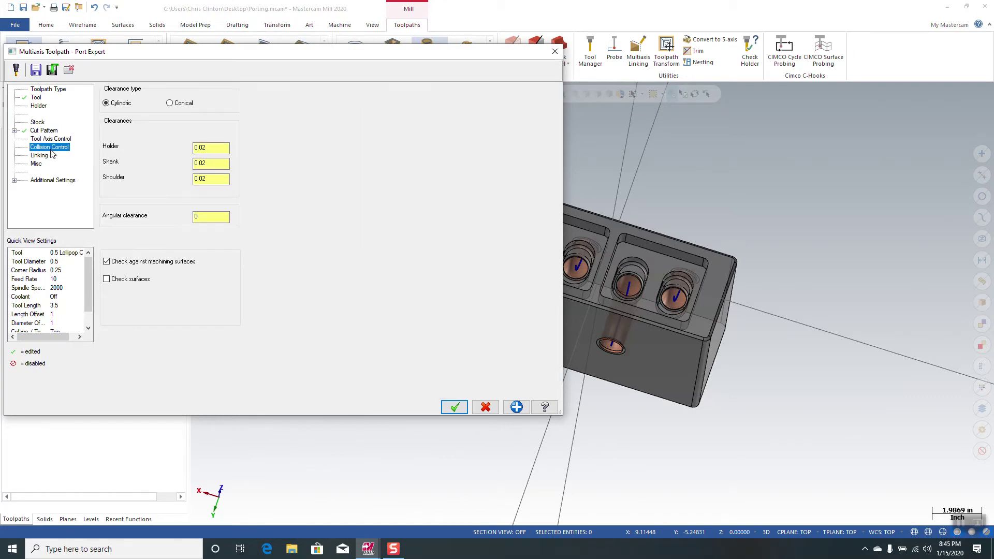
left_click(211, 148)
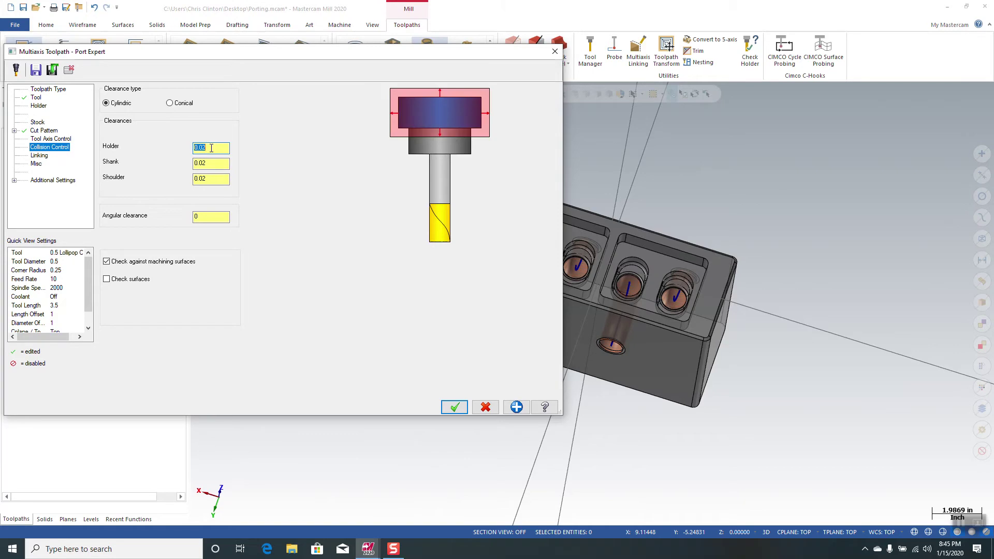
type(".1")
left_click(205, 162)
key("Tab")
left_click(217, 179)
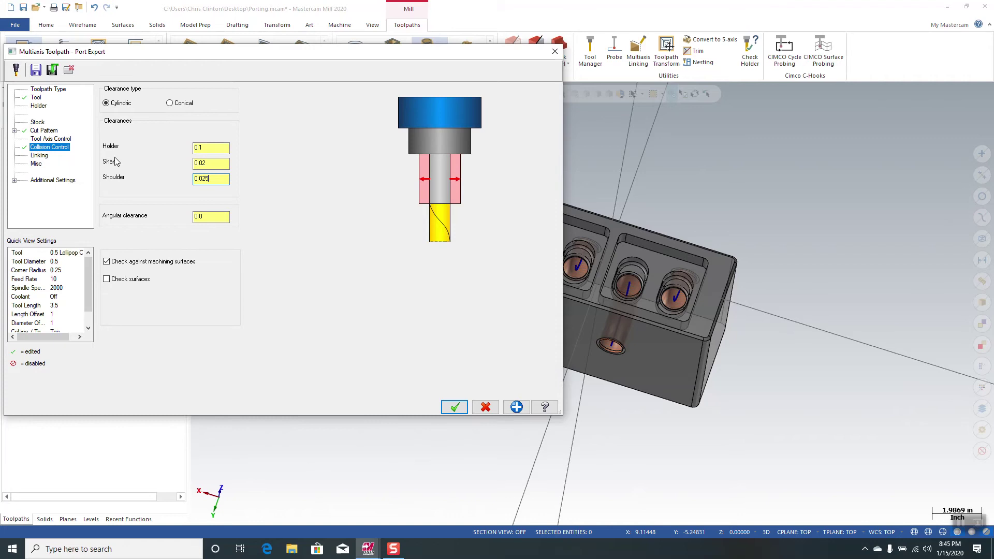
Give the connection cylinder a user-defined 5.0 radius through Auto, then try accepting the toolpath
left_click(43, 157)
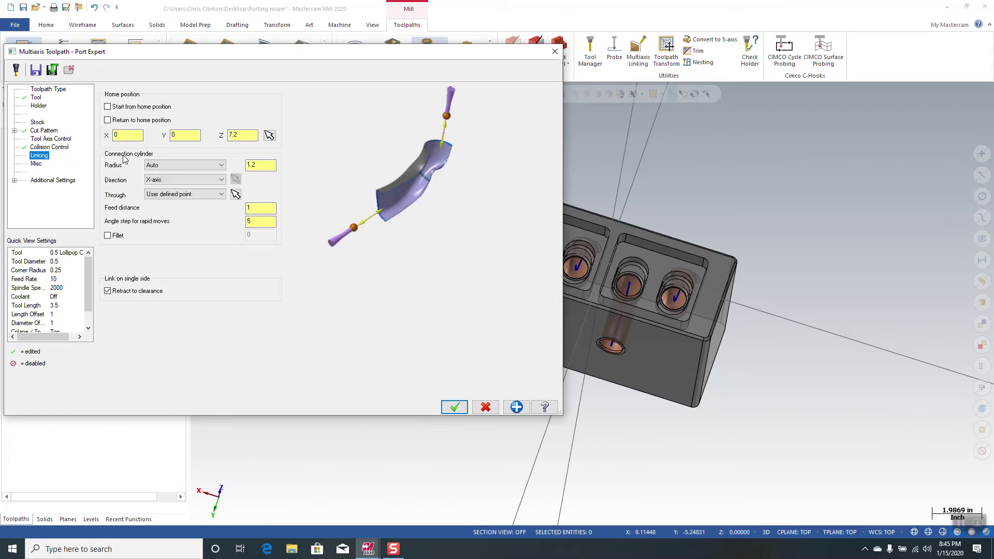
left_click(182, 165)
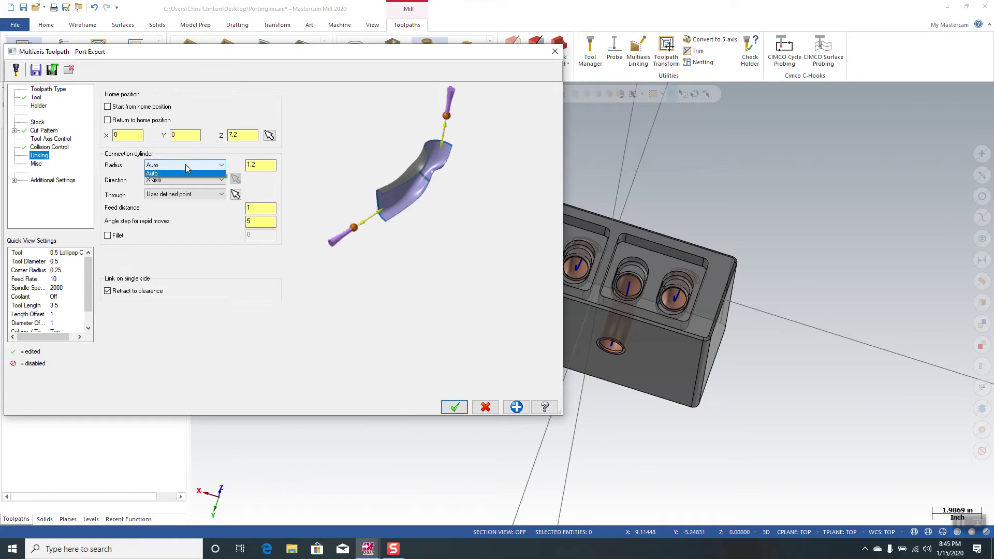
left_click(184, 175)
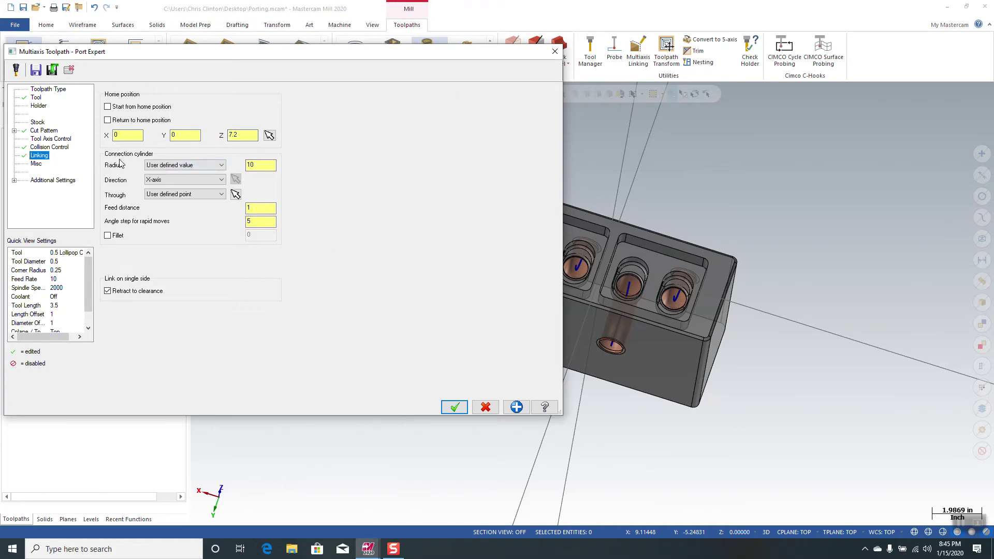
left_click(263, 166)
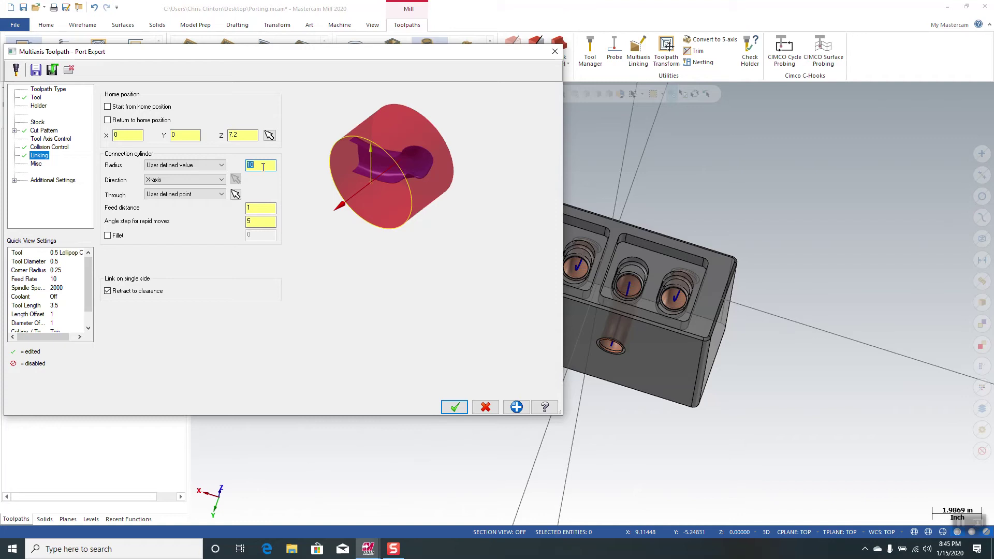
left_click(221, 194)
left_click(194, 211)
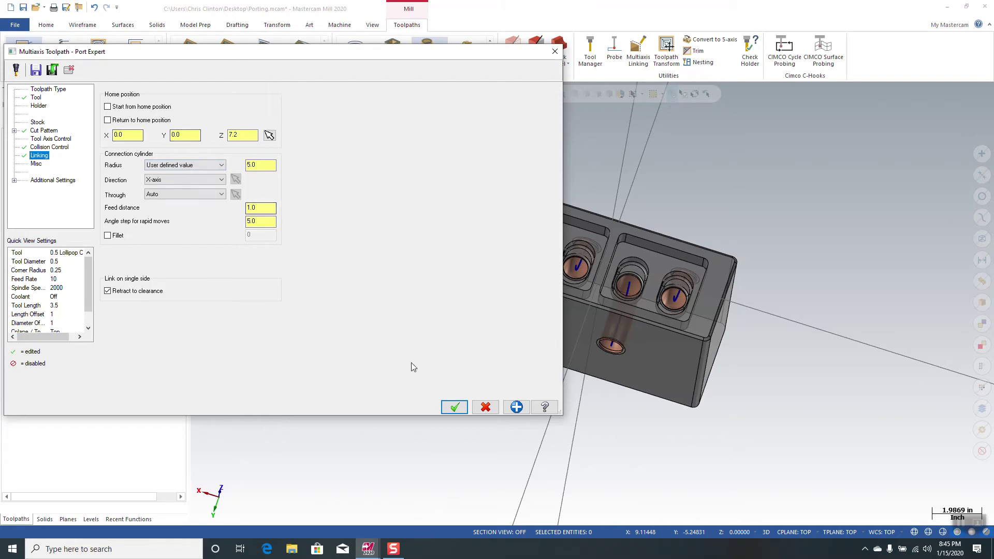
left_click(454, 407)
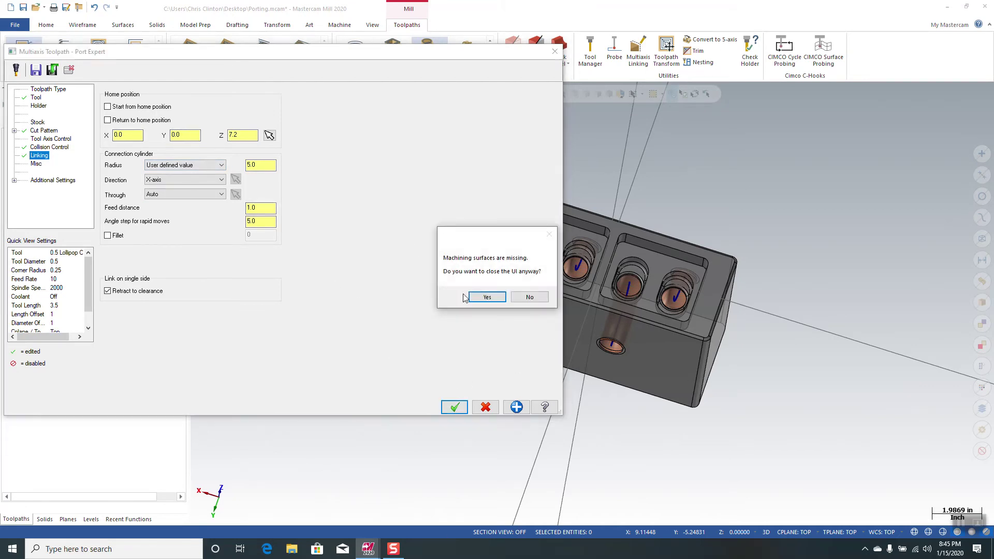
Decline the prompt, turn off Automatic spine, and select the port bore as machining surface
left_click(529, 296)
left_click(44, 130)
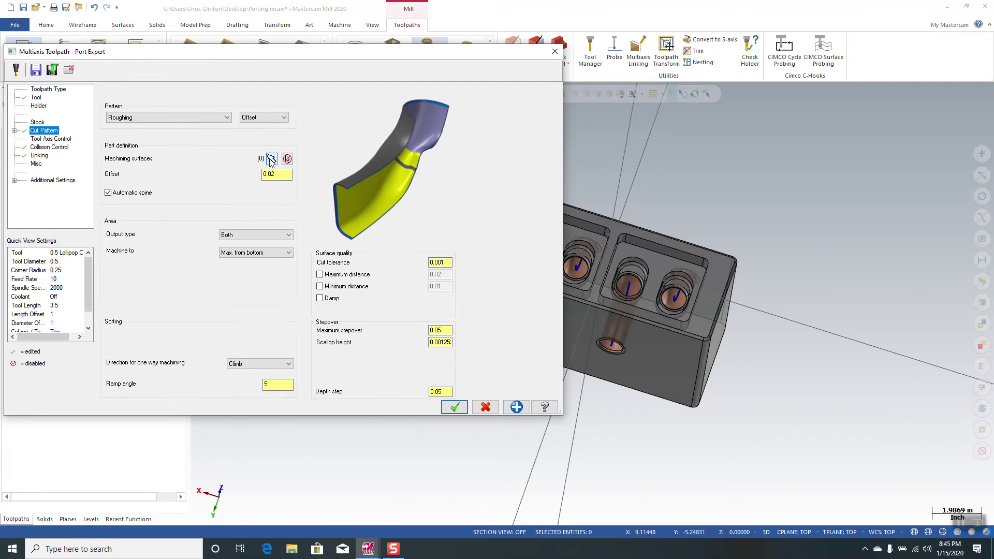
left_click(108, 192)
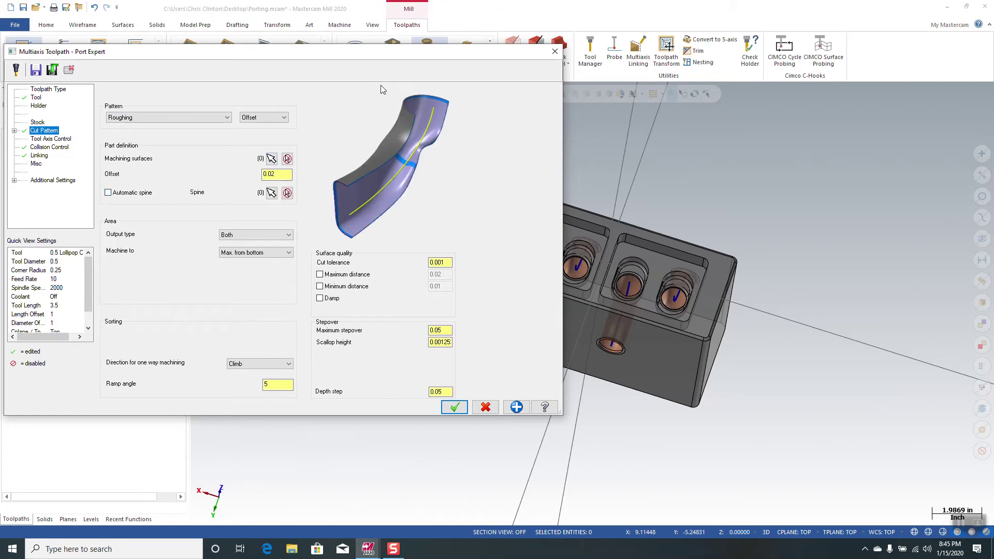
left_click(271, 159)
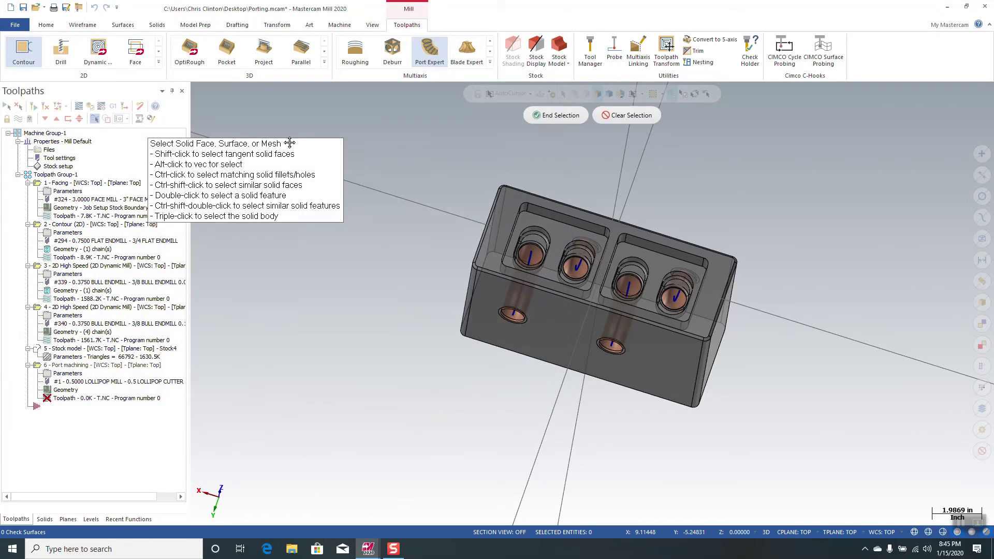
left_click(530, 248)
left_click(554, 116)
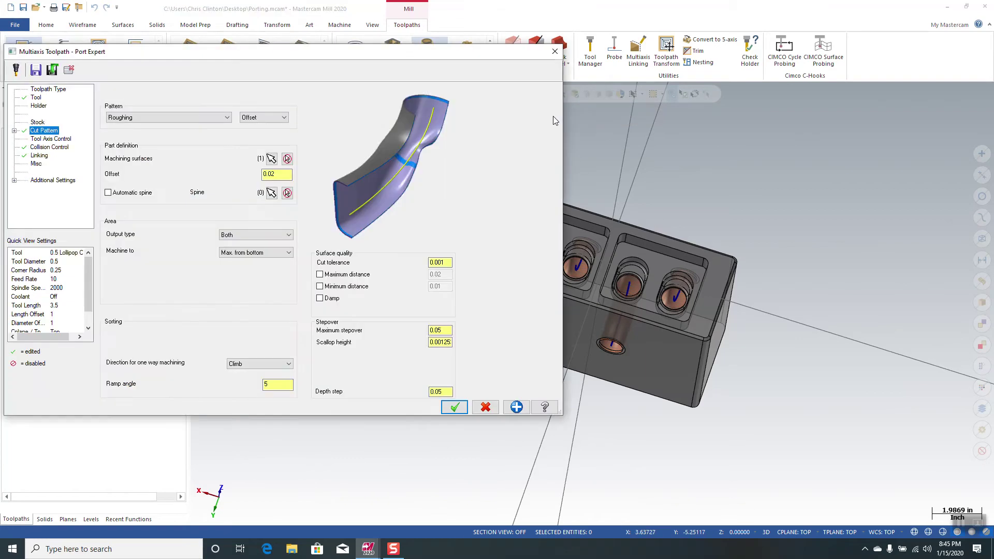
Chain the left port's curve in Wireframe mode as the spine
left_click(271, 193)
mouse_move(360, 151)
middle_mouse_down()
mouse_move(353, 115)
mouse_move(392, 126)
mouse_move(351, 166)
mouse_move(355, 135)
middle_mouse_up()
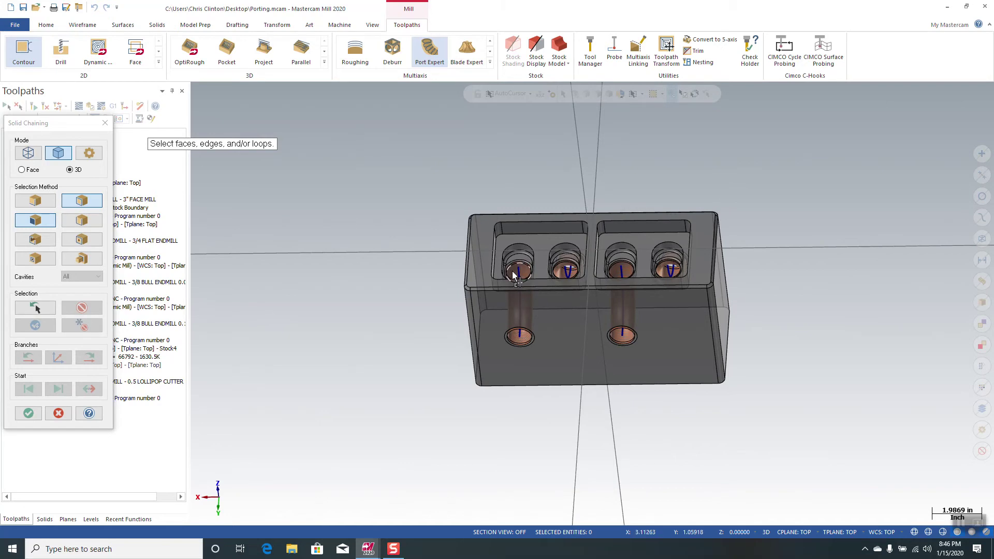
left_click(29, 154)
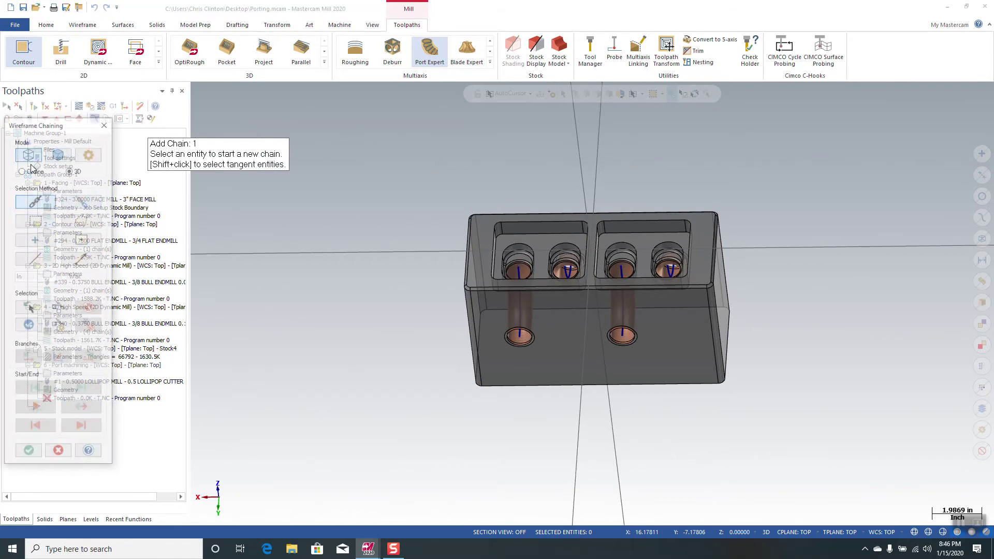
left_click(520, 267)
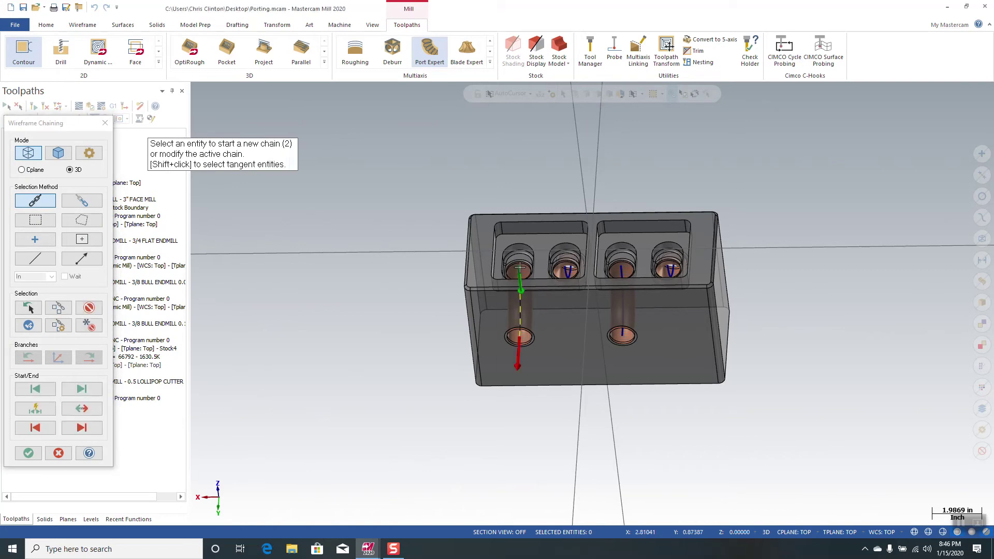
left_click(30, 454)
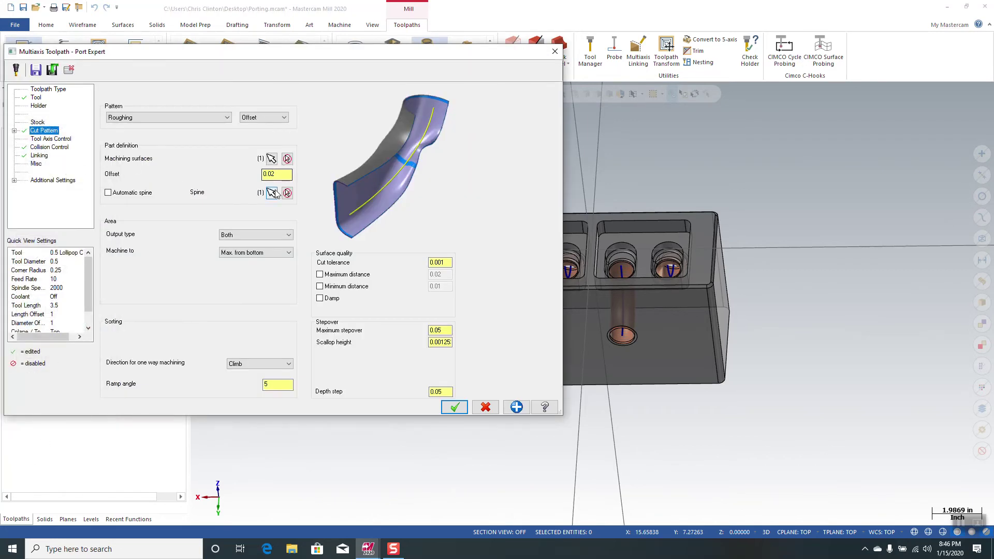
Generate operation 6's port roughing motion and orbit the block to view it from several angles
left_click(455, 408)
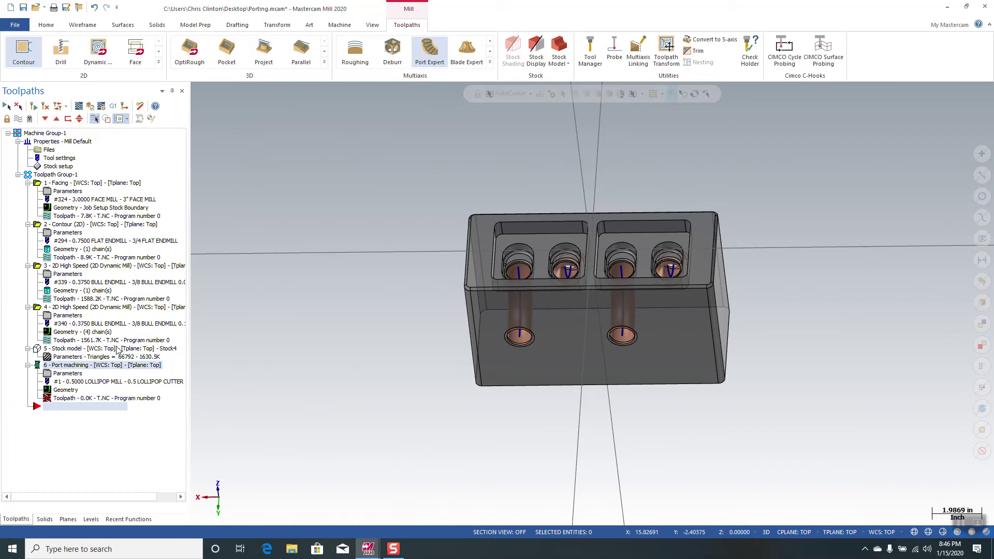
middle_click_drag(459, 297, 410, 328)
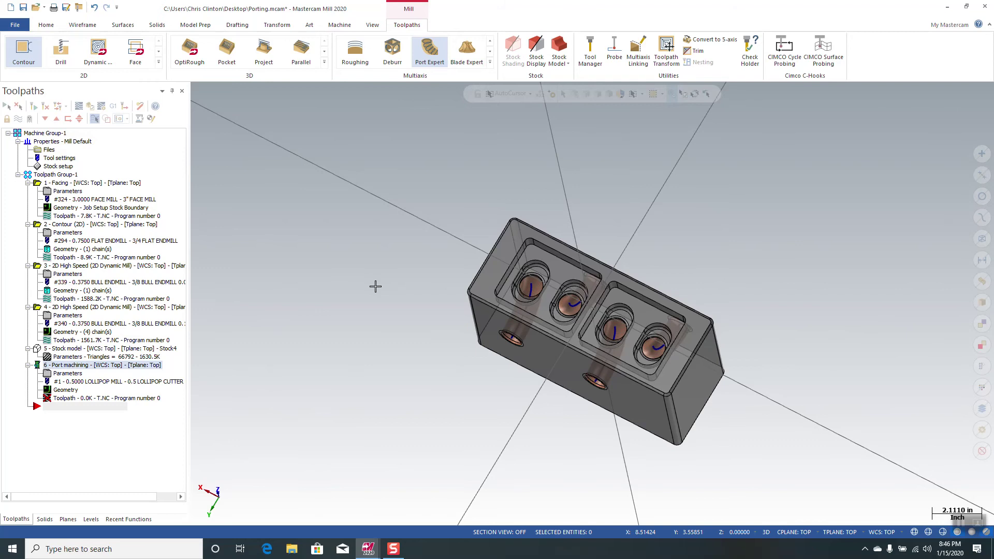
middle_click_drag(379, 285, 403, 258)
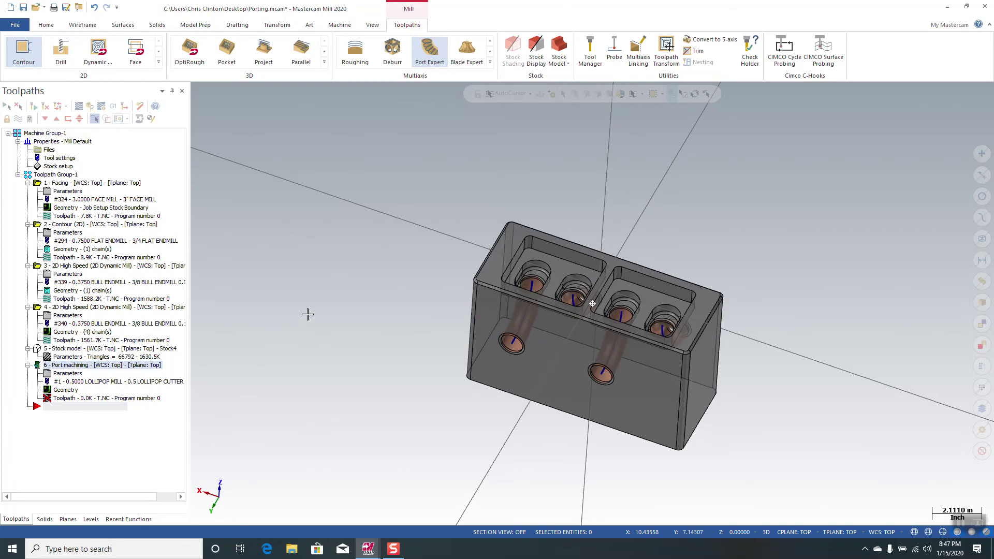
mouse_move(306, 321)
middle_mouse_down()
mouse_move(311, 244)
mouse_move(347, 318)
middle_mouse_up()
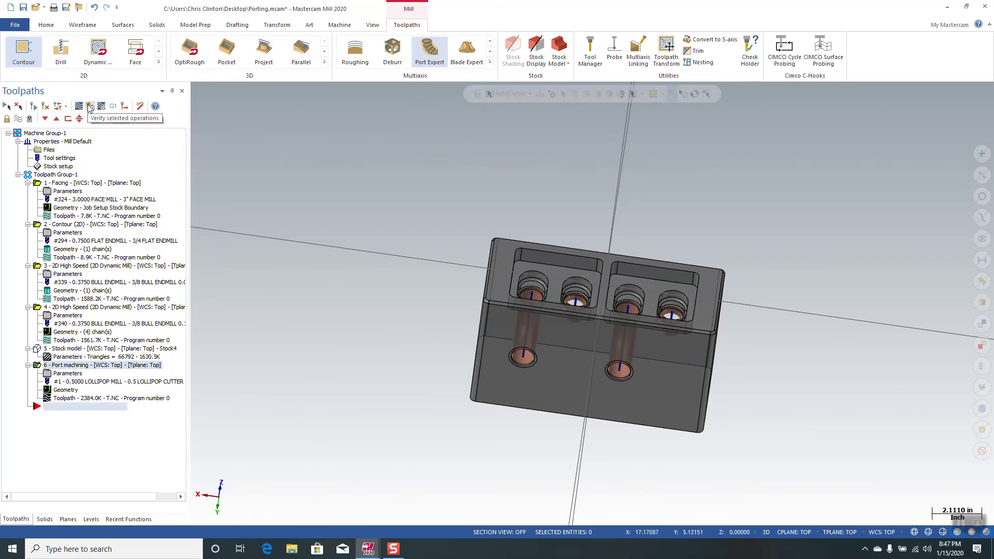
left_click(89, 107)
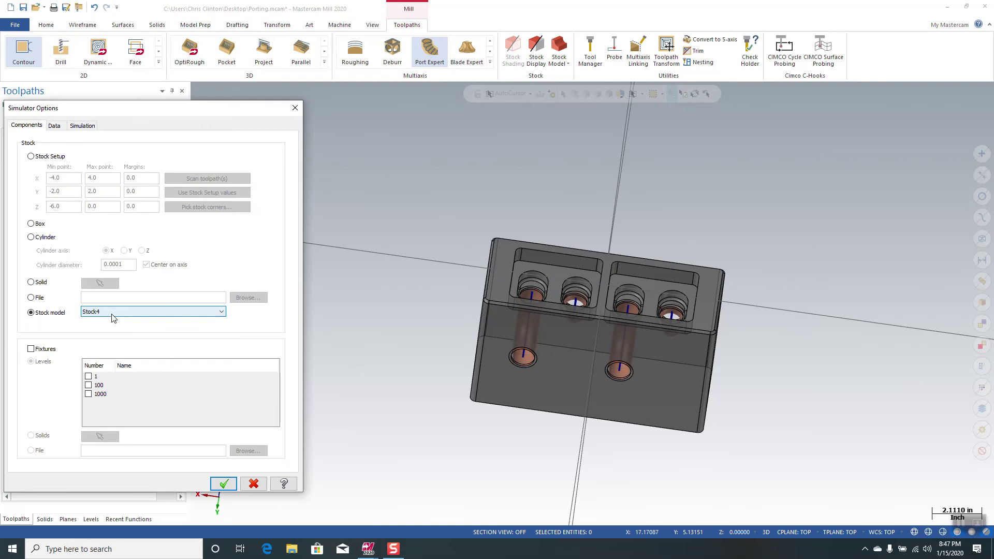
left_click(224, 485)
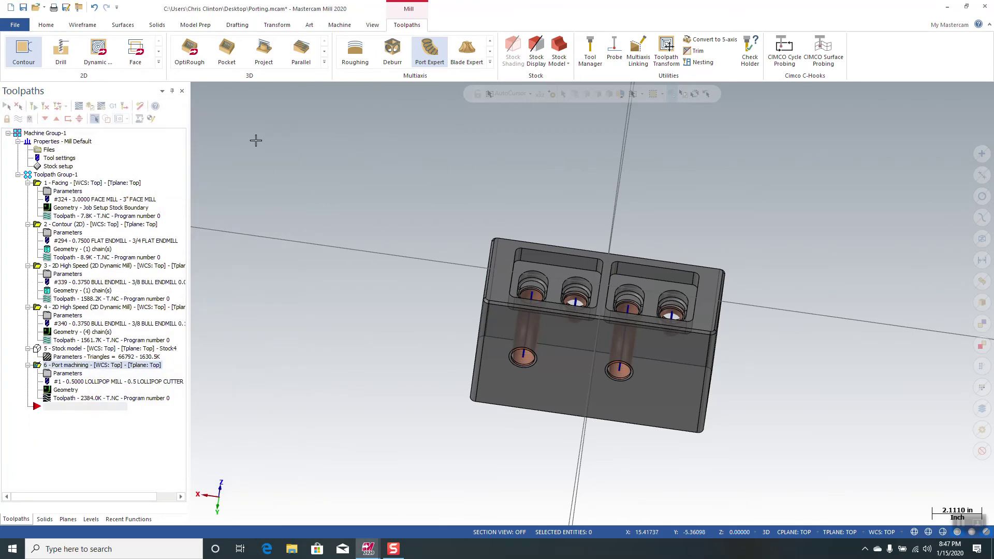
Play operation 6 in Simulator through all 16669 moves while orbiting the part
left_click(90, 108)
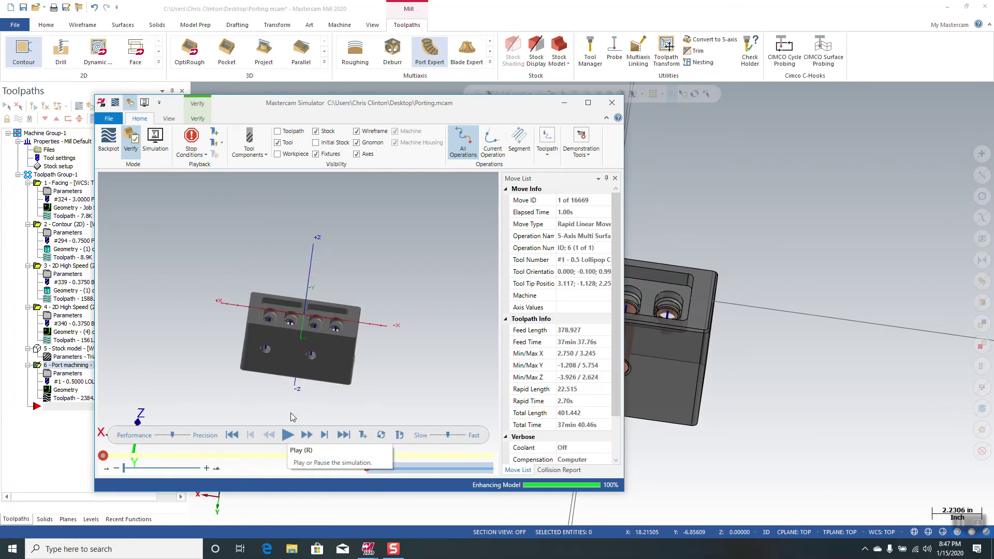
left_click(288, 435)
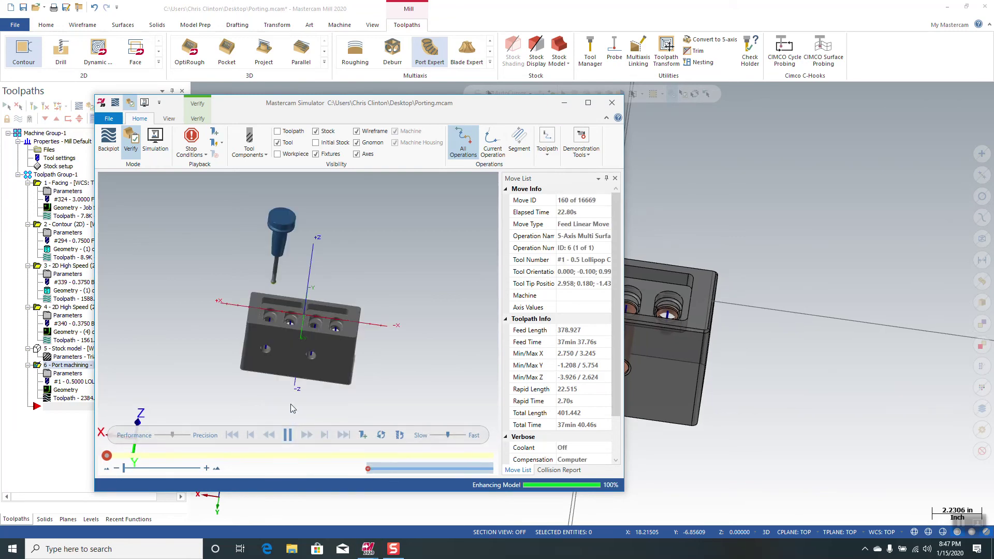
middle_click_drag(238, 344, 262, 325)
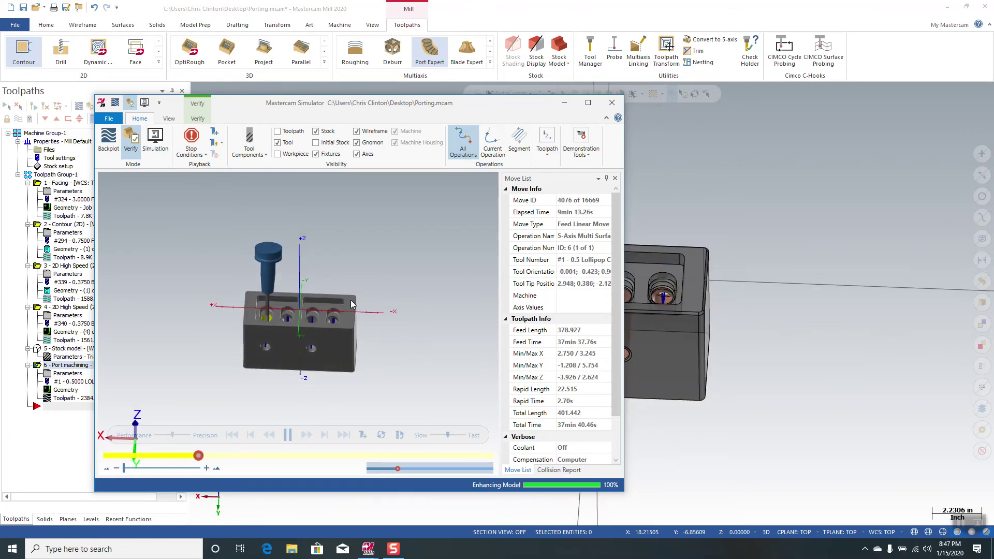
middle_click_drag(425, 312, 422, 338)
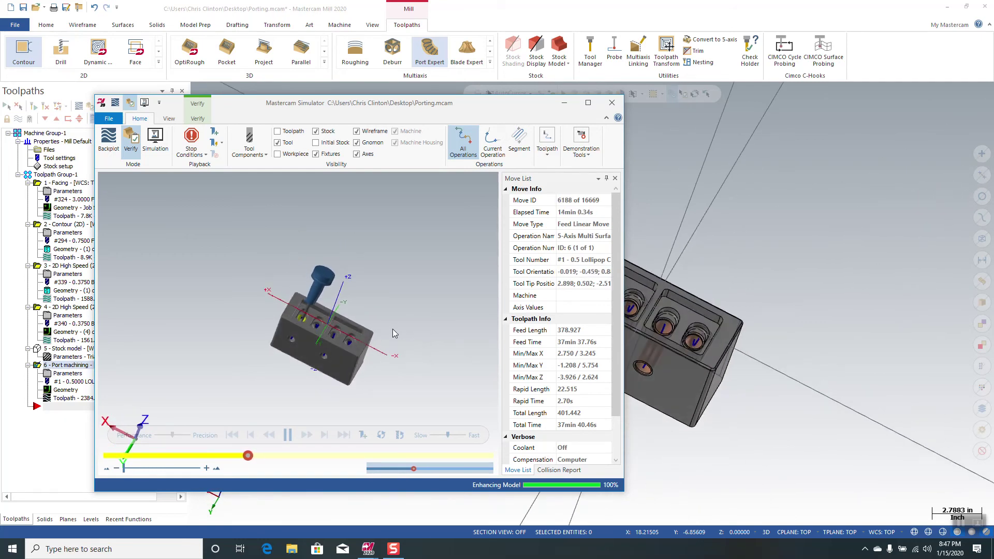
middle_click_drag(393, 328, 401, 302)
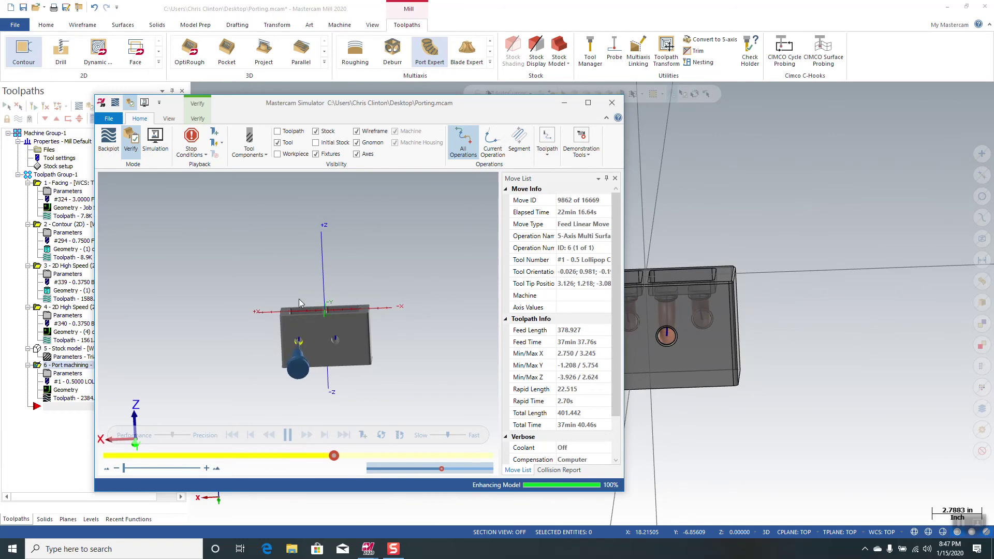
scroll(299, 335, "up", 5)
middle_click_drag(300, 333, 320, 356)
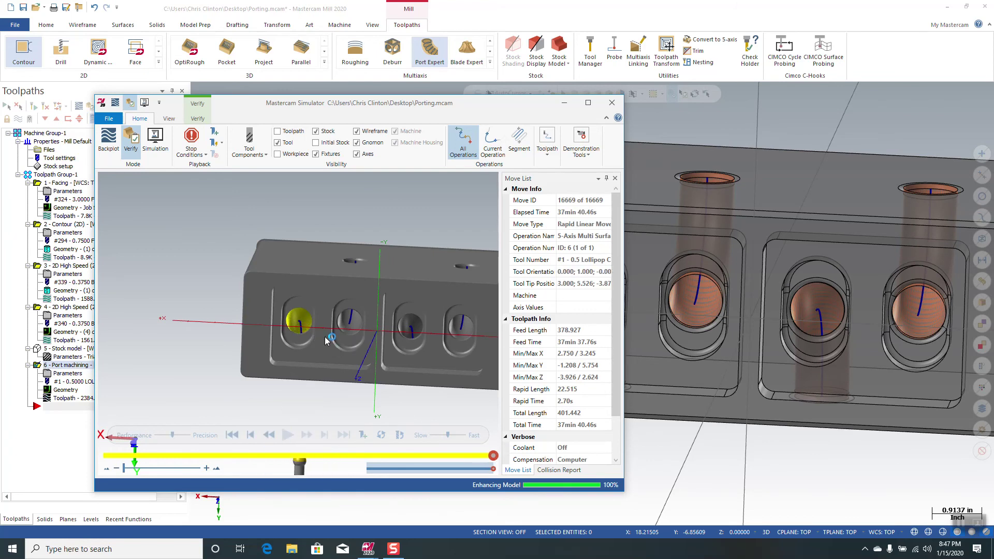
Zoom and orbit to inspect the top holes and the ported side, then close Simulator
scroll(300, 325, "up", 2)
scroll(304, 320, "down", 5)
middle_click_drag(309, 332, 324, 399)
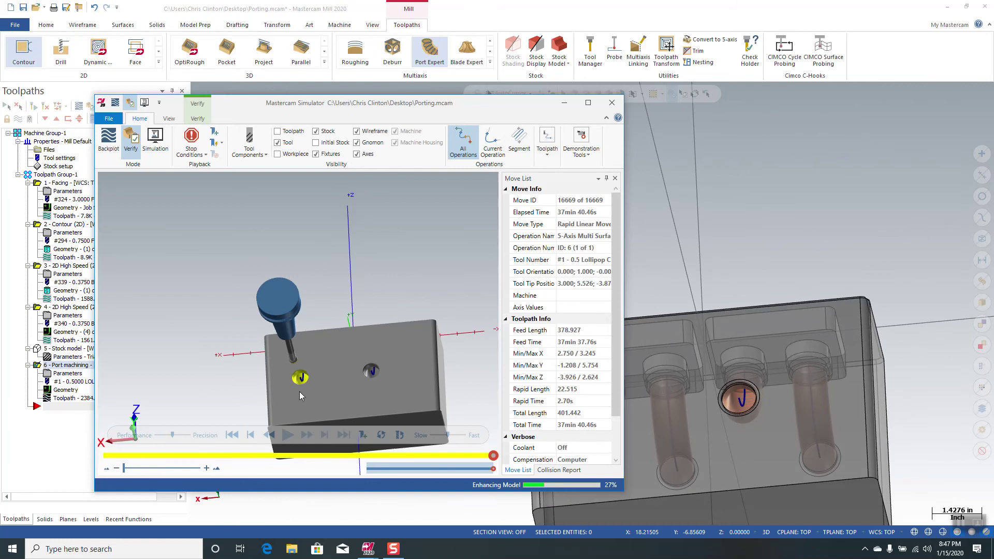
scroll(300, 389, "up", 5)
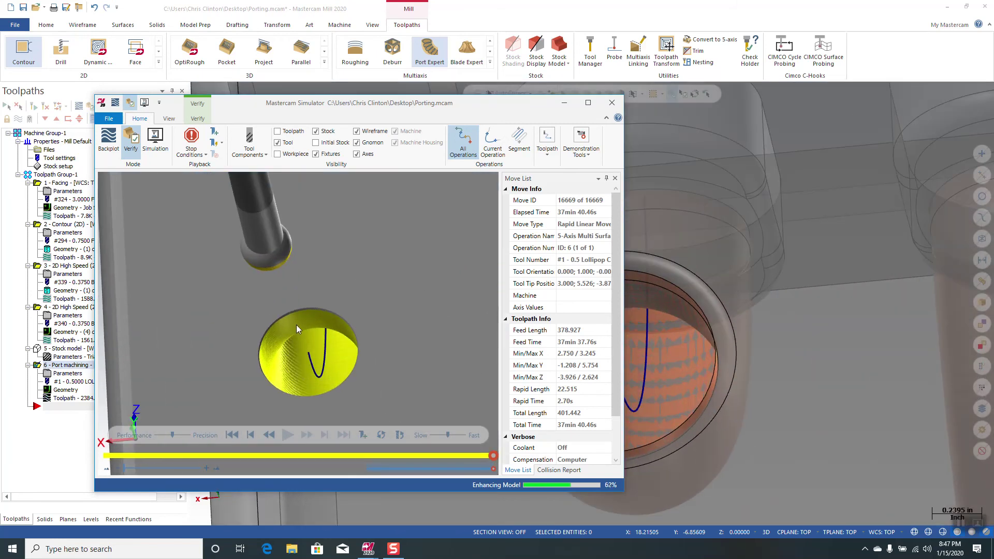
scroll(305, 327, "up", 3)
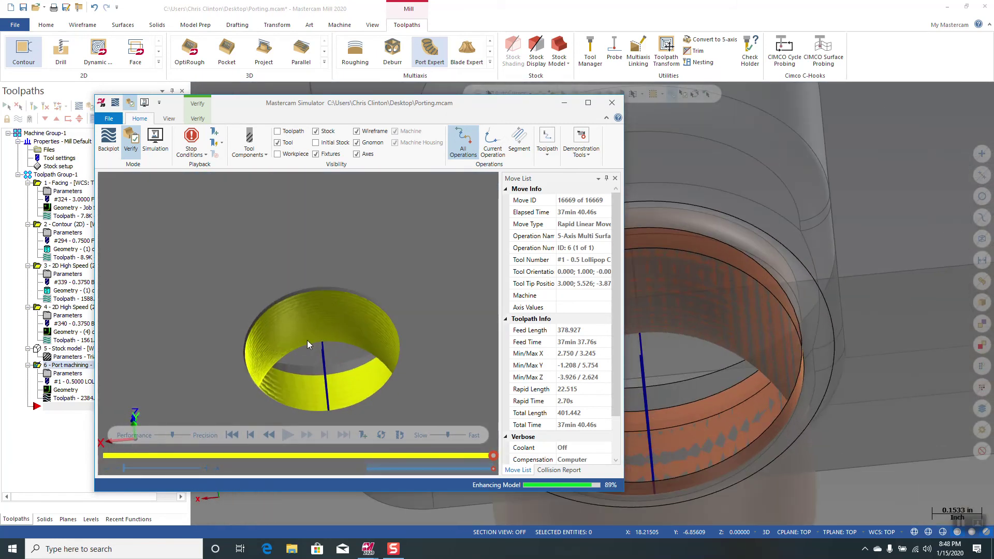
scroll(318, 322, "down", 10)
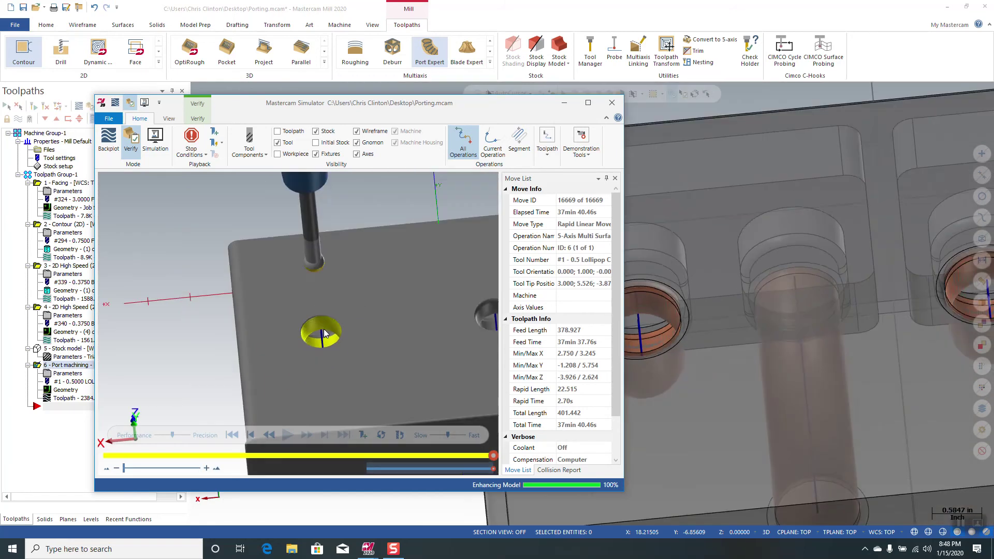
middle_click_drag(356, 303, 330, 331)
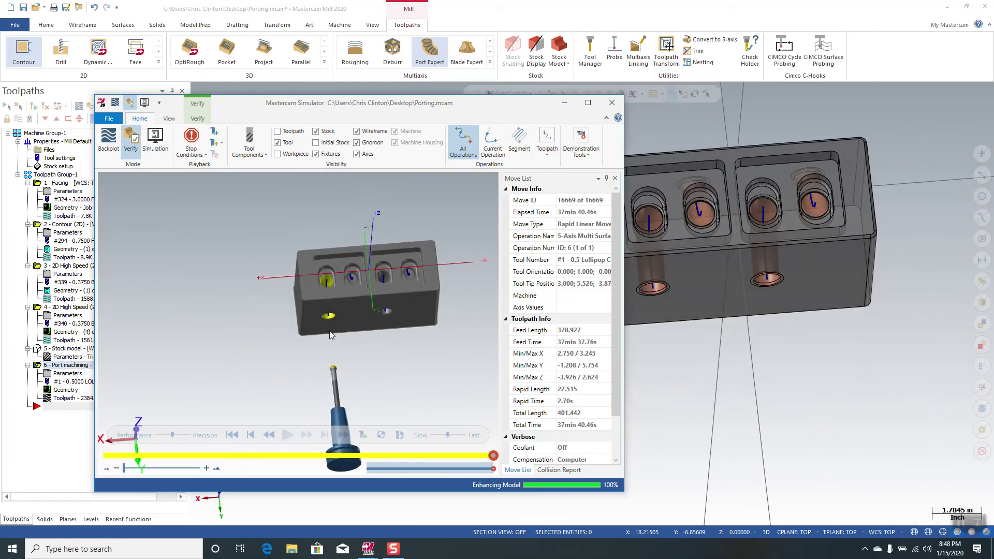
left_click(612, 102)
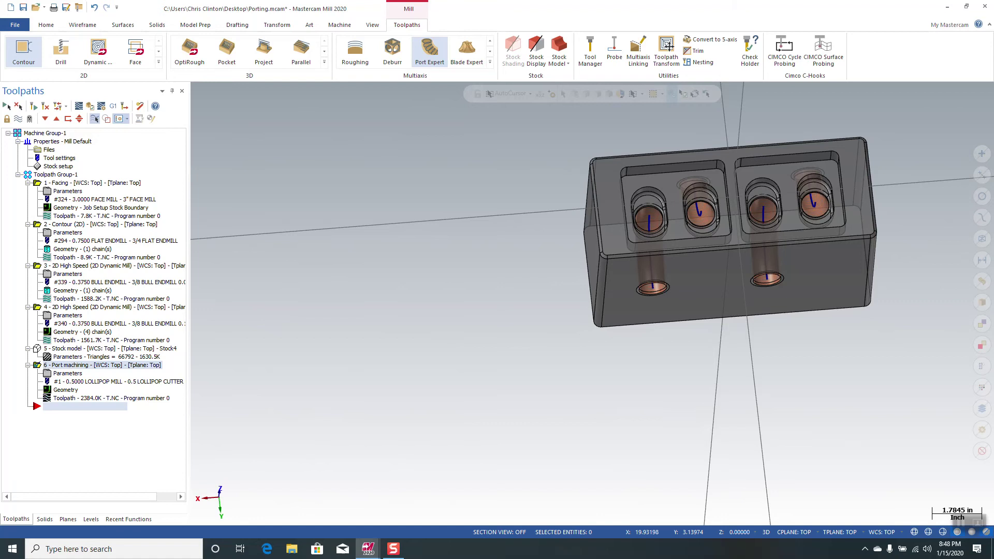
Copy operation 6 after itself as operation 7 and open its Cut Pattern settings
right_click_drag(53, 417, 85, 414)
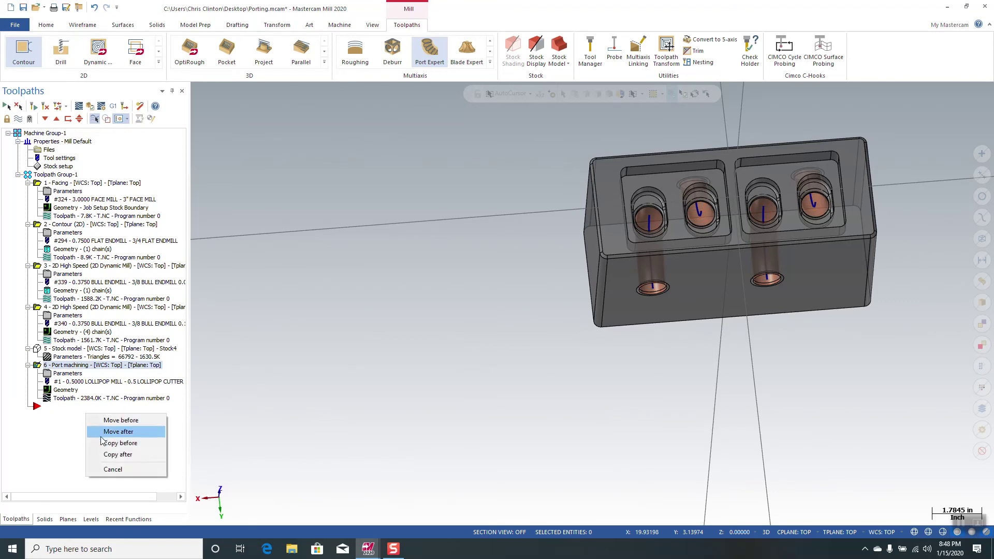
left_click(119, 452)
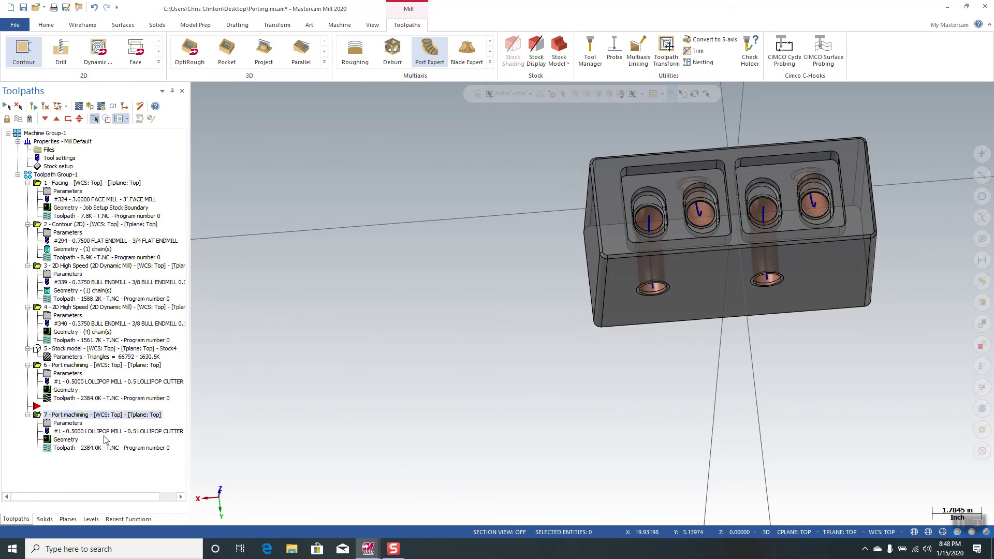
left_click(46, 119)
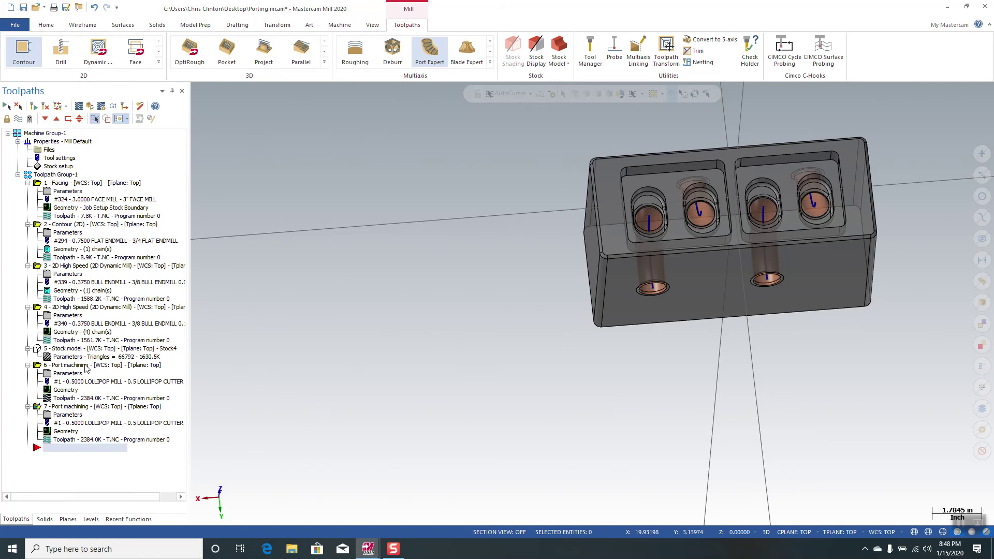
left_click(63, 416)
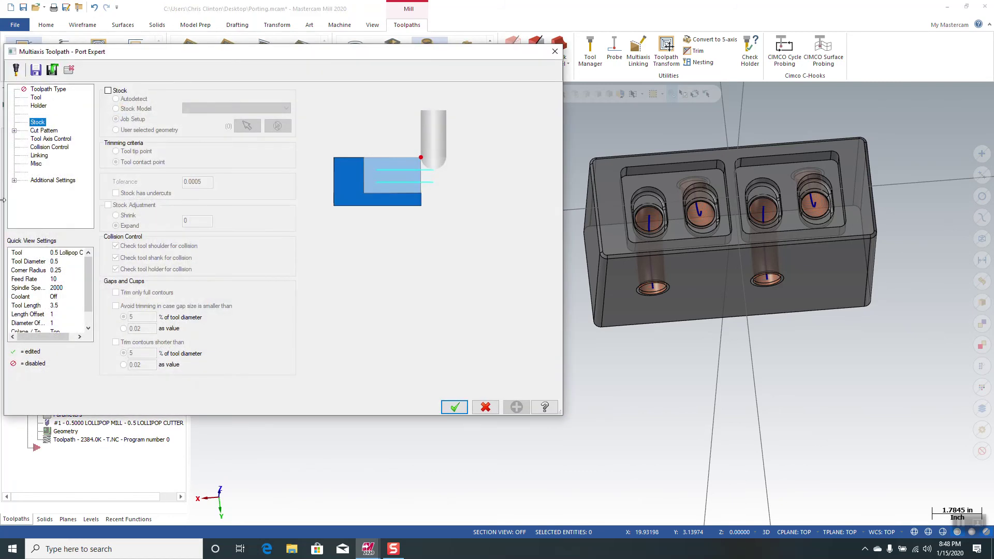
left_click(52, 131)
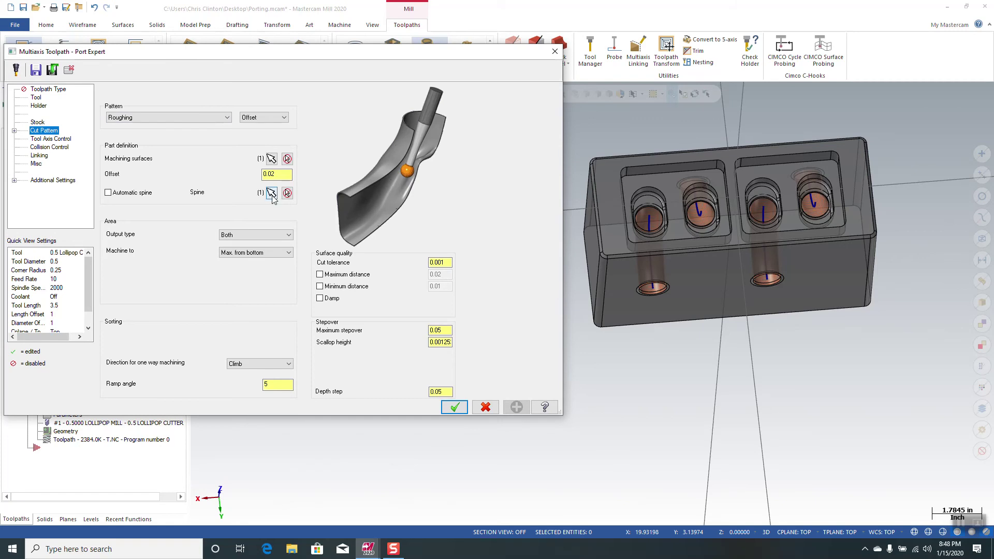
Repick the second port's bore as machining surface and its curve as spine, then accept
left_click(288, 159)
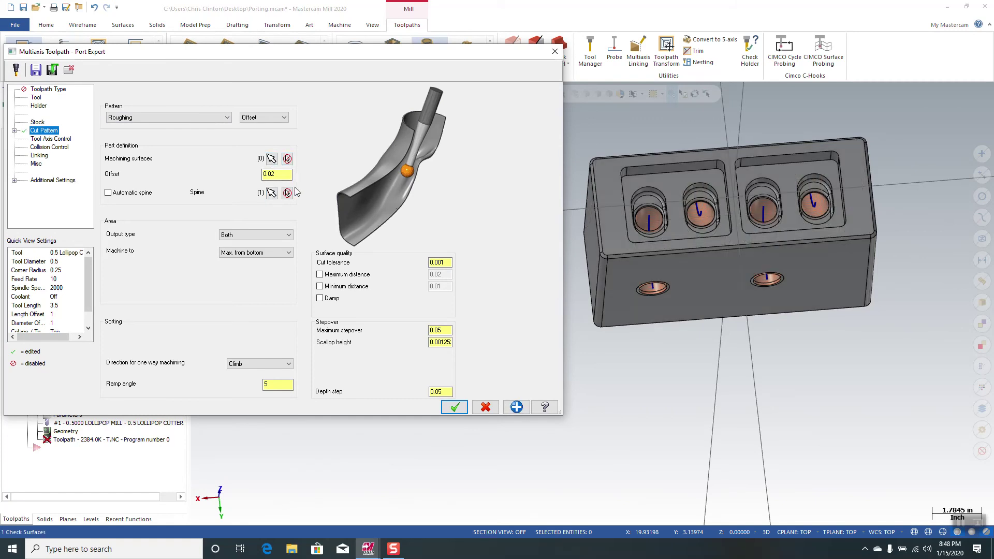
left_click(271, 159)
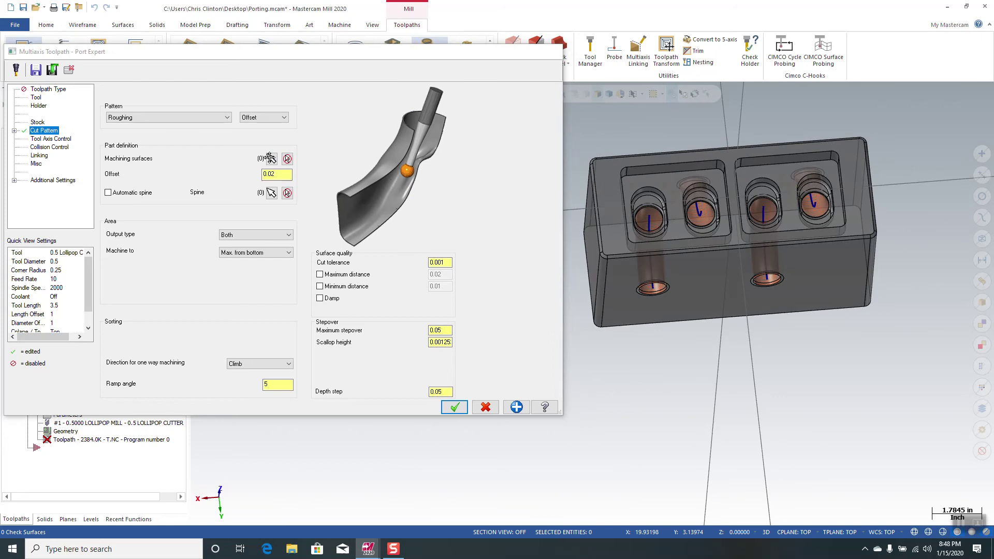
left_click(711, 218)
key("Return")
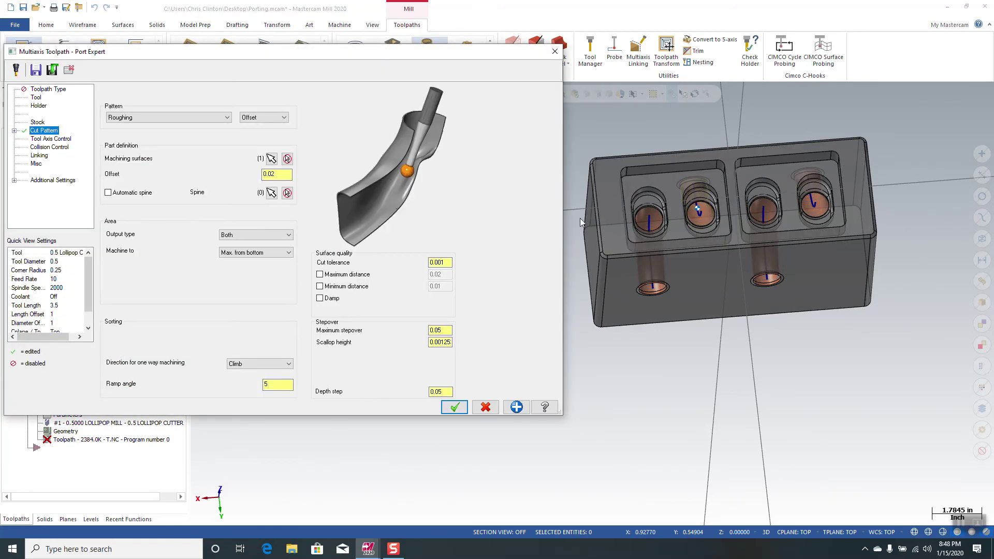
left_click(272, 193)
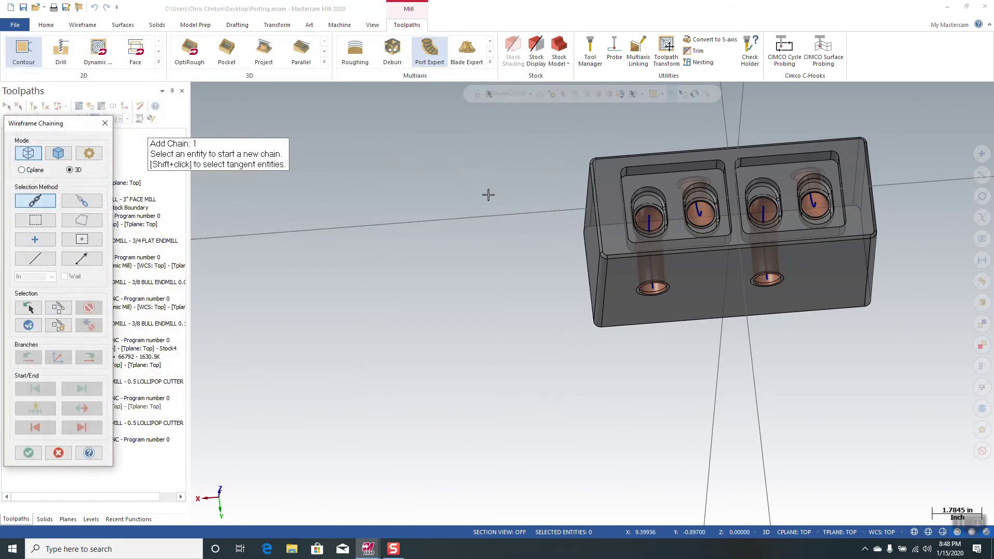
left_click(698, 214)
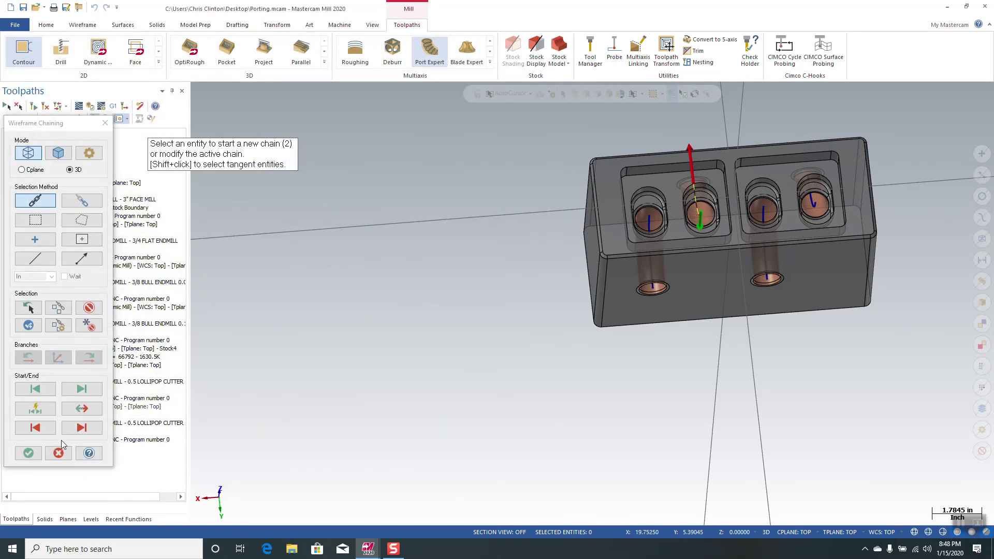
left_click(28, 453)
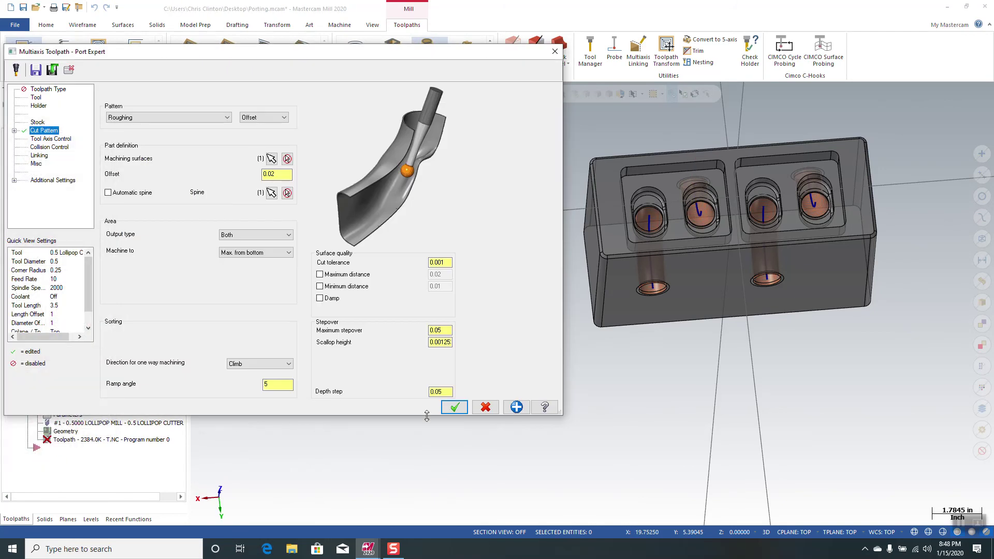
left_click(454, 407)
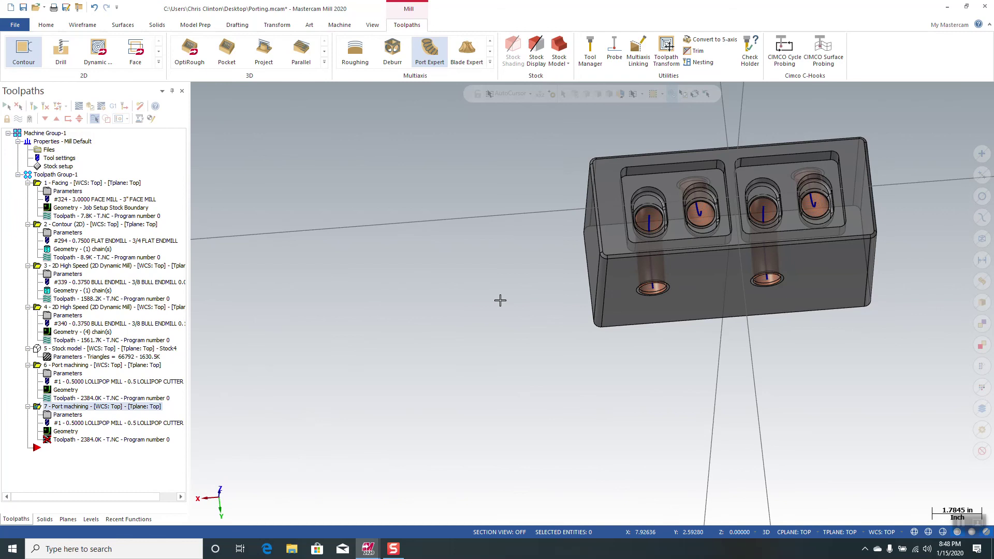
mouse_move(367, 547)
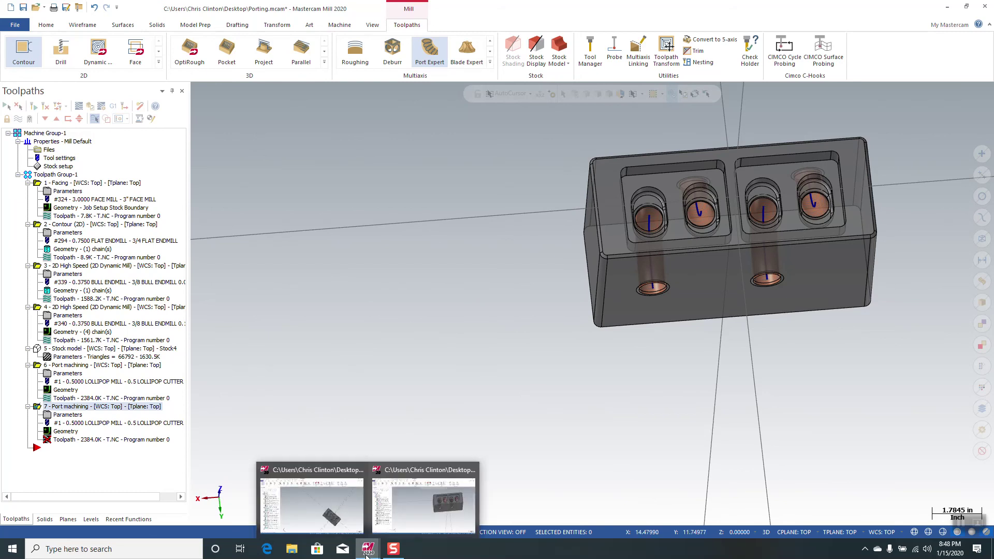
Switch to Porting part2.mcam and orbit the part to an angled view
left_click(333, 475)
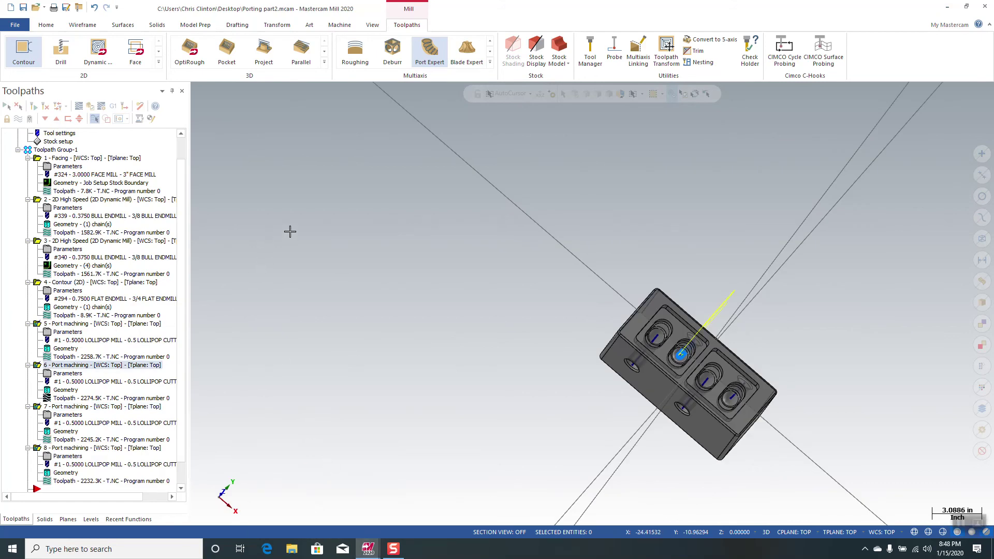
middle_click_drag(290, 229, 492, 319)
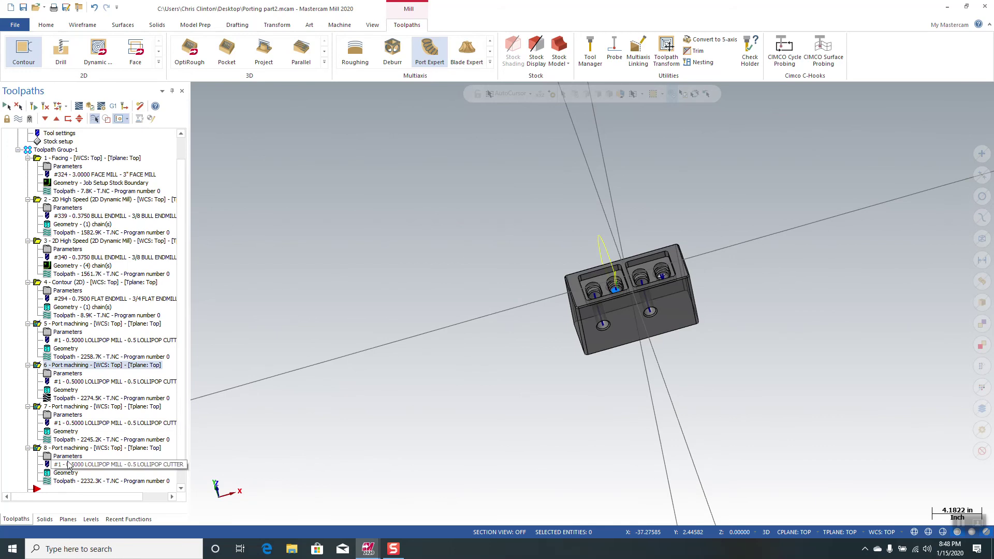
scroll(81, 421, "down", 1)
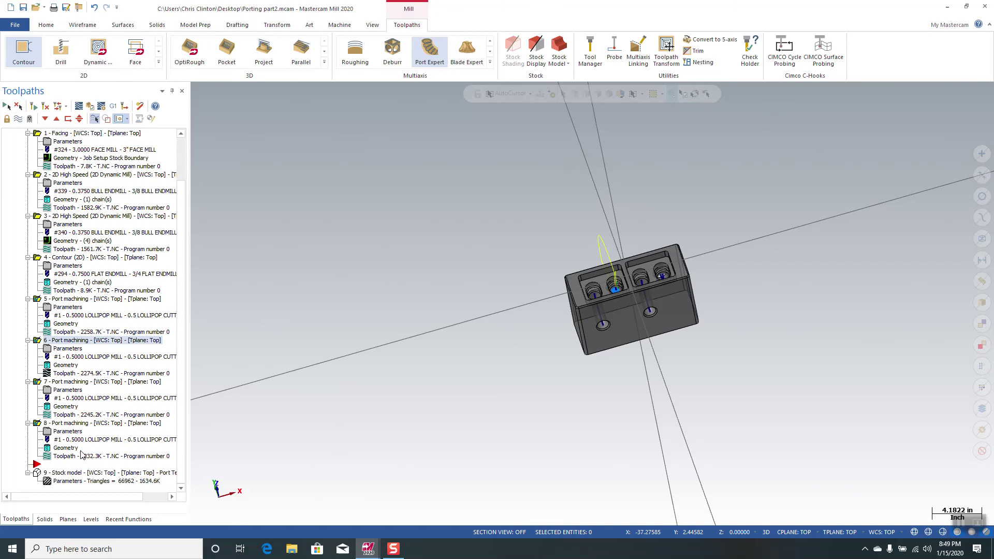
Open and close Simulator, then confirm the Simulator Options with OK
left_click(88, 107)
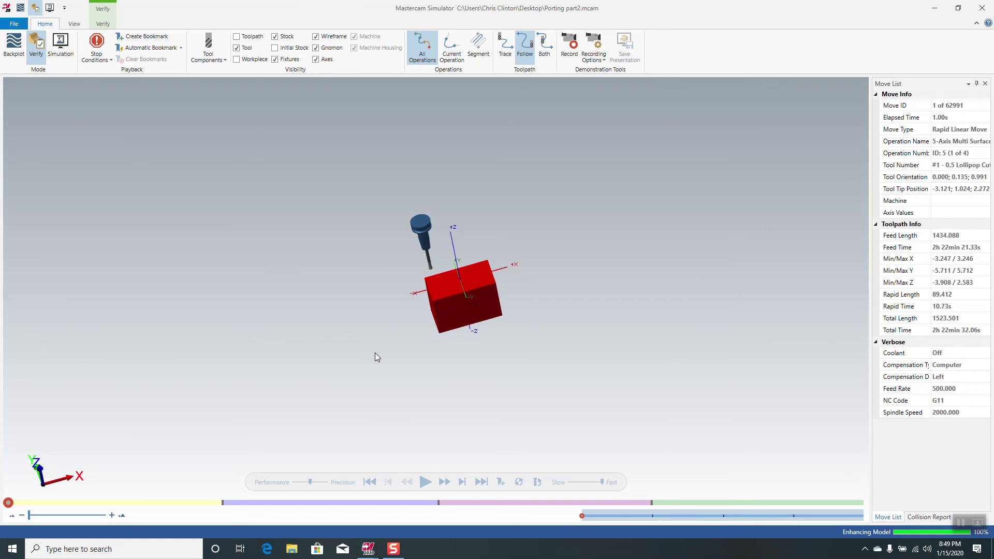
left_click(982, 7)
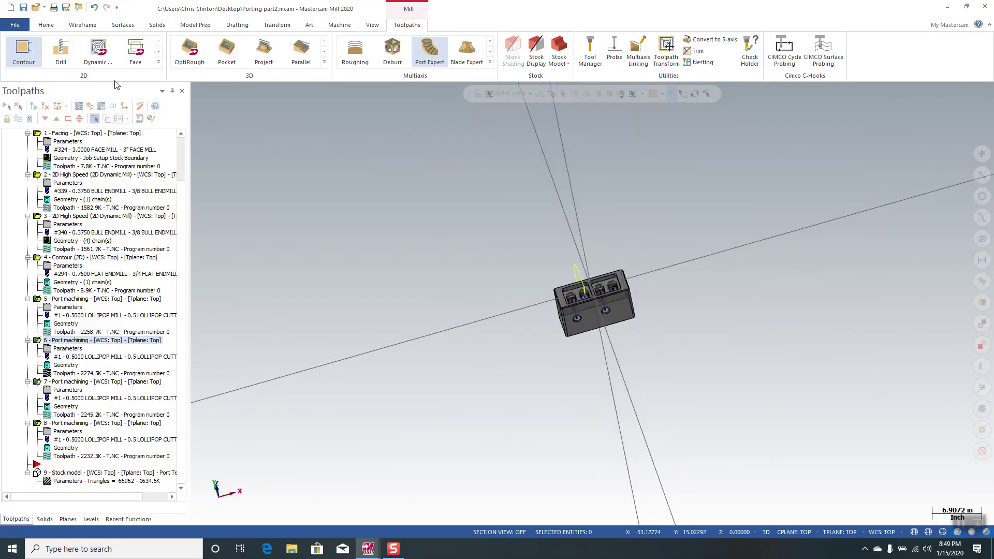
left_click(102, 106)
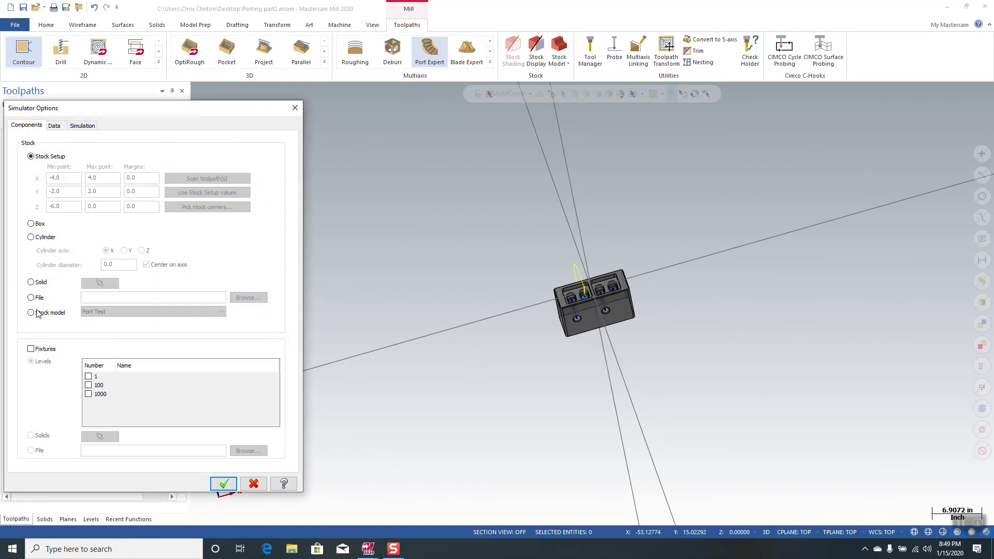
left_click(223, 484)
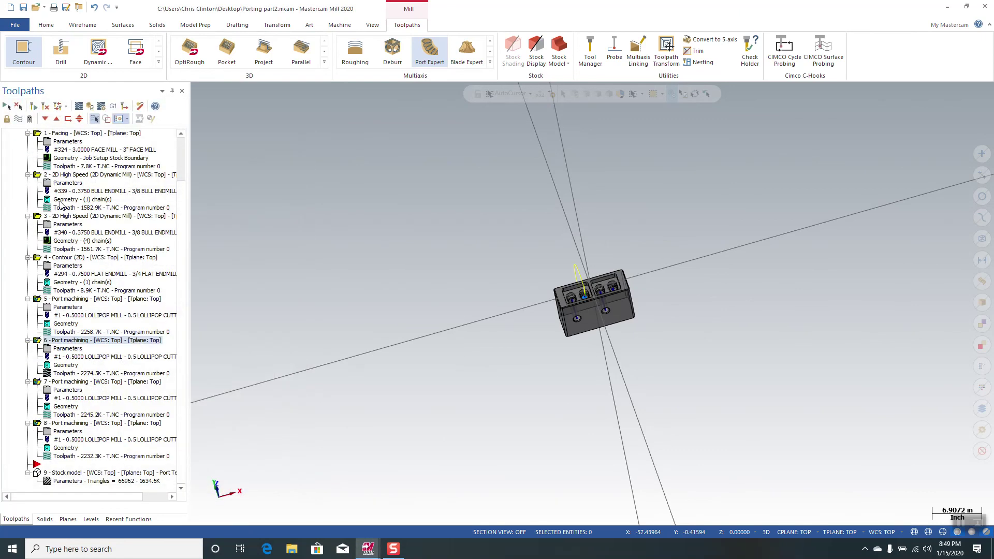
Play all four port operations through 62991 moves and orbit to inspect the four roughed ports
left_click(89, 107)
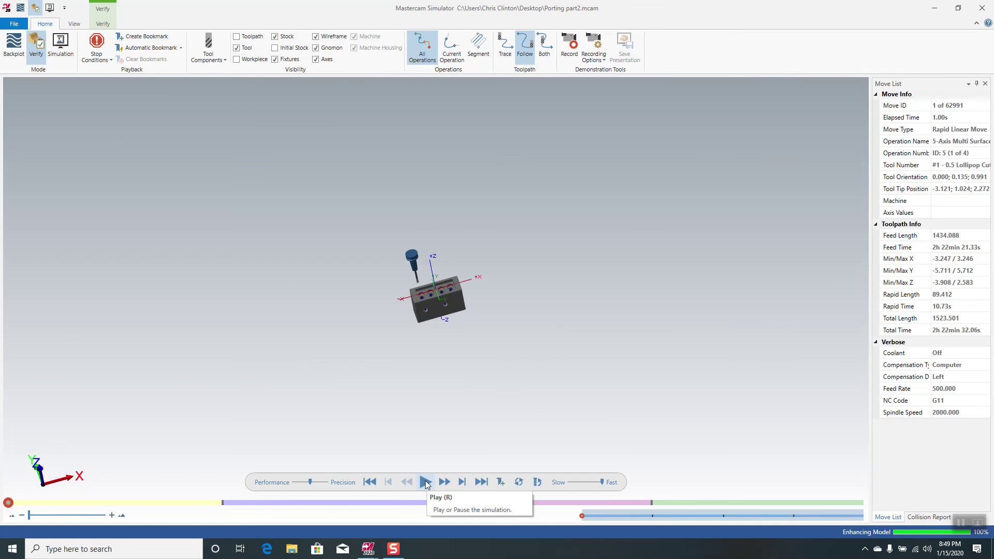
left_click(425, 484)
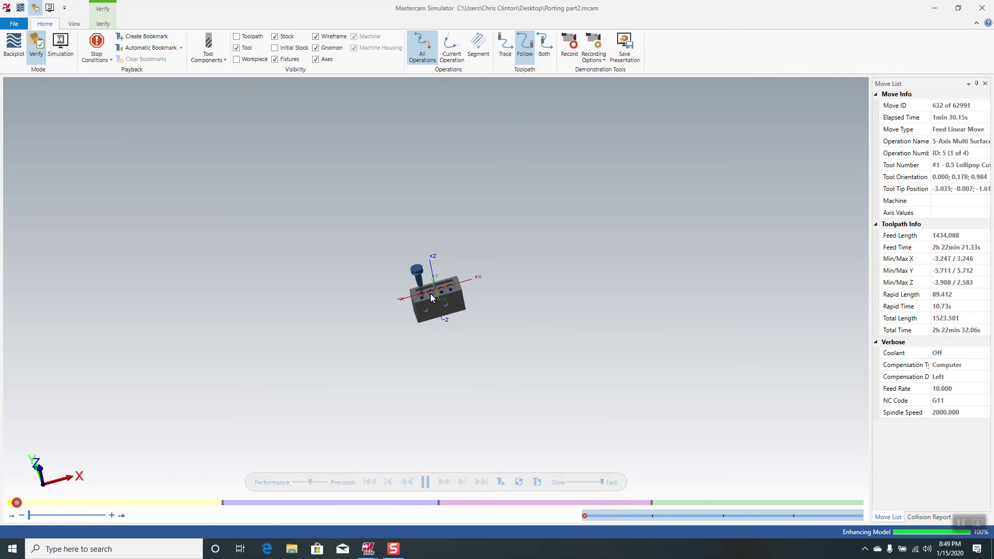
scroll(429, 300, "up", 5)
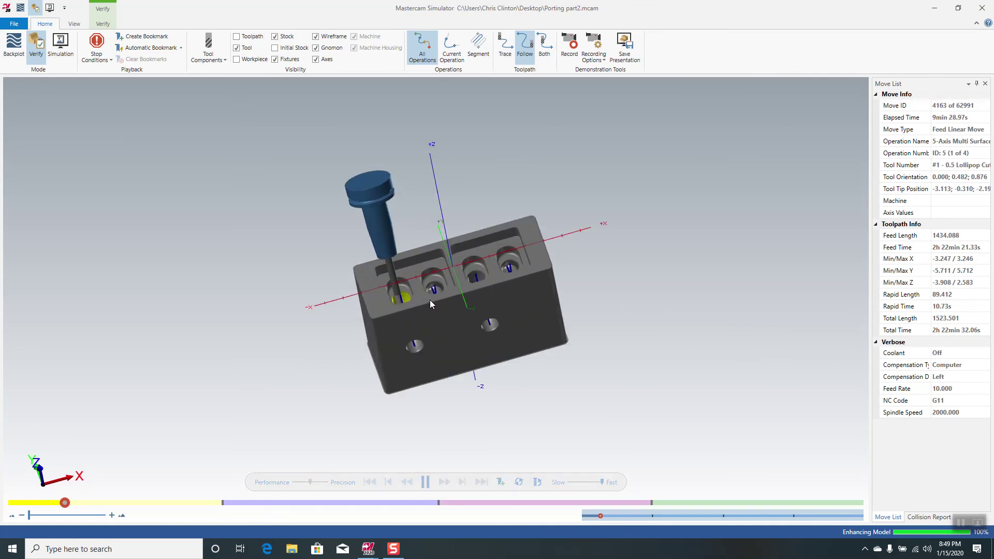
mouse_move(430, 300)
middle_mouse_down()
mouse_move(426, 282)
mouse_move(424, 309)
middle_mouse_up()
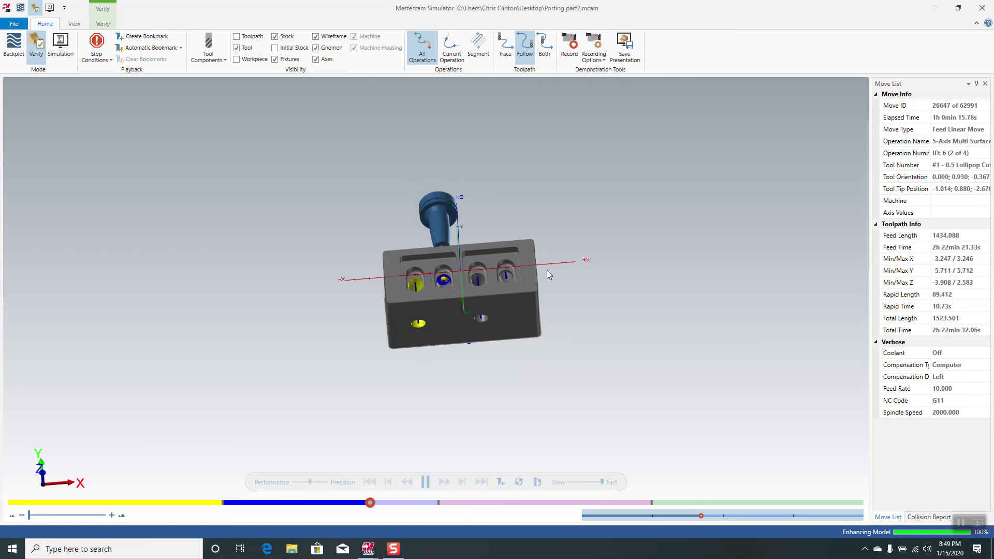
middle_click_drag(583, 302, 575, 220)
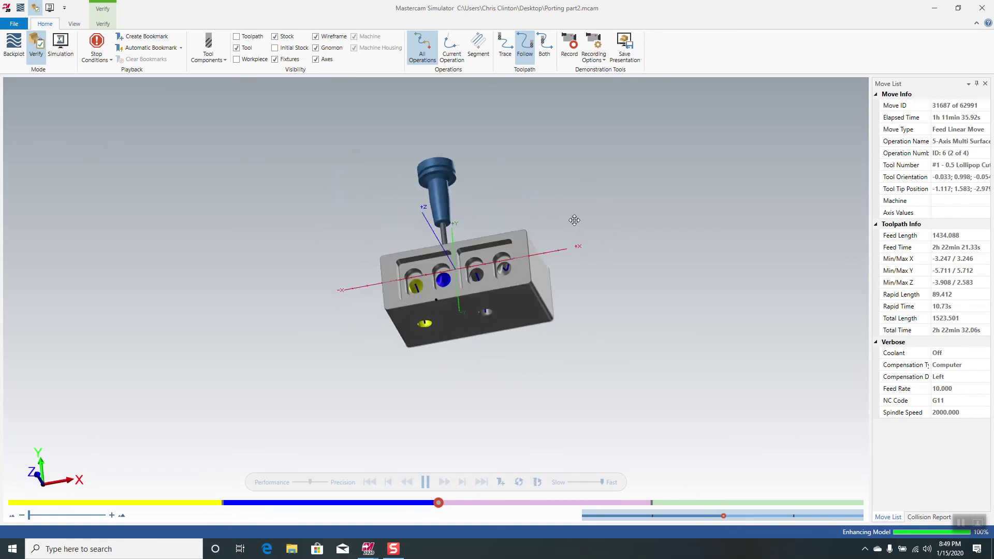
scroll(424, 268, "up", 3)
mouse_move(425, 269)
middle_mouse_down()
mouse_move(454, 294)
mouse_move(437, 210)
mouse_move(433, 240)
mouse_move(321, 249)
mouse_move(362, 254)
mouse_move(435, 216)
mouse_move(433, 260)
middle_mouse_up()
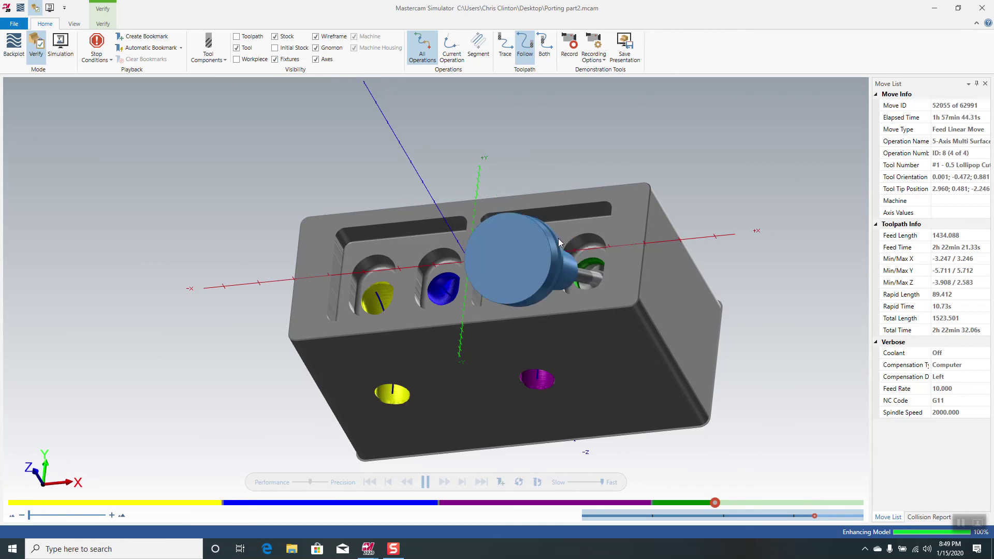
mouse_move(592, 250)
middle_mouse_down()
mouse_move(660, 228)
mouse_move(595, 262)
middle_mouse_up()
scroll(604, 281, "up", 5)
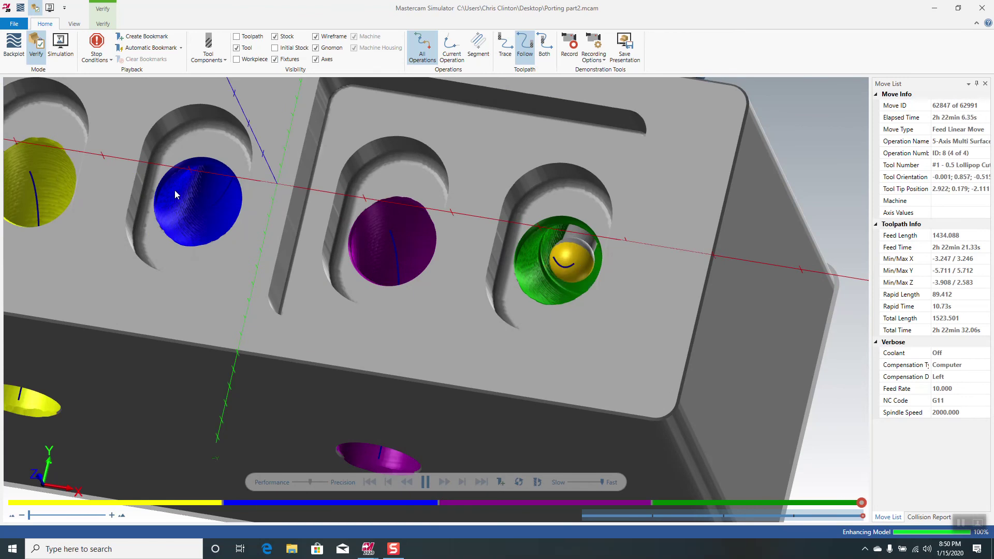
scroll(381, 215, "down", 3)
scroll(419, 219, "down", 2)
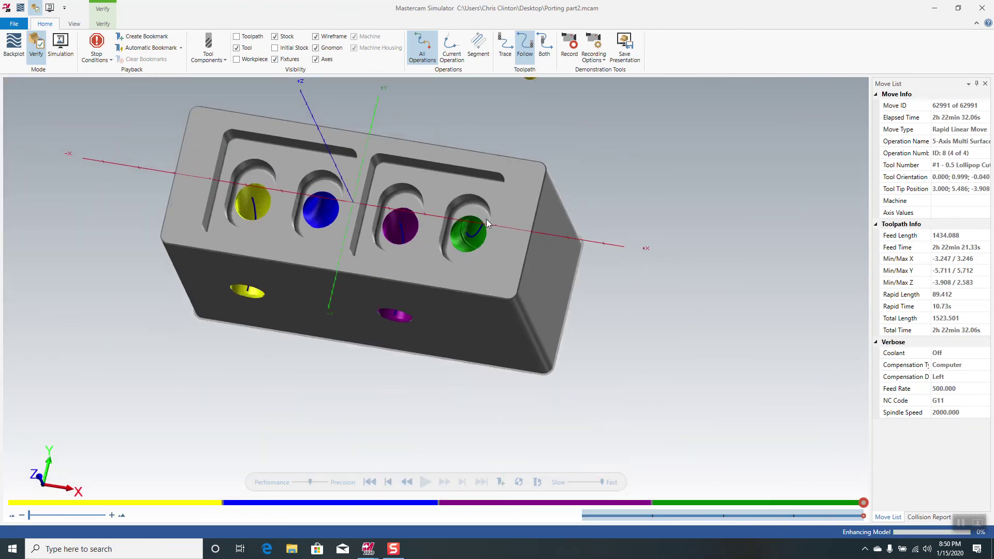